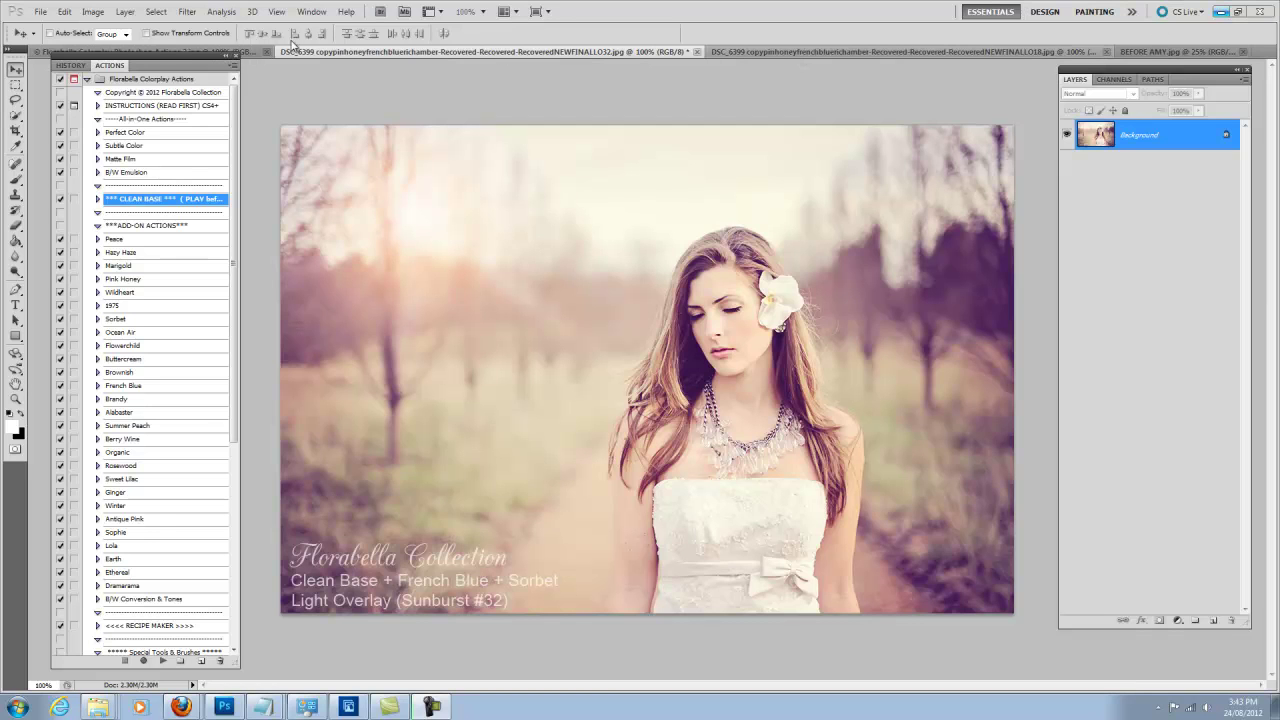
Step: Compare the unedited photo with the finished Florabella example images, ending on BEFORE AMY.jpg
left_click(1190, 52)
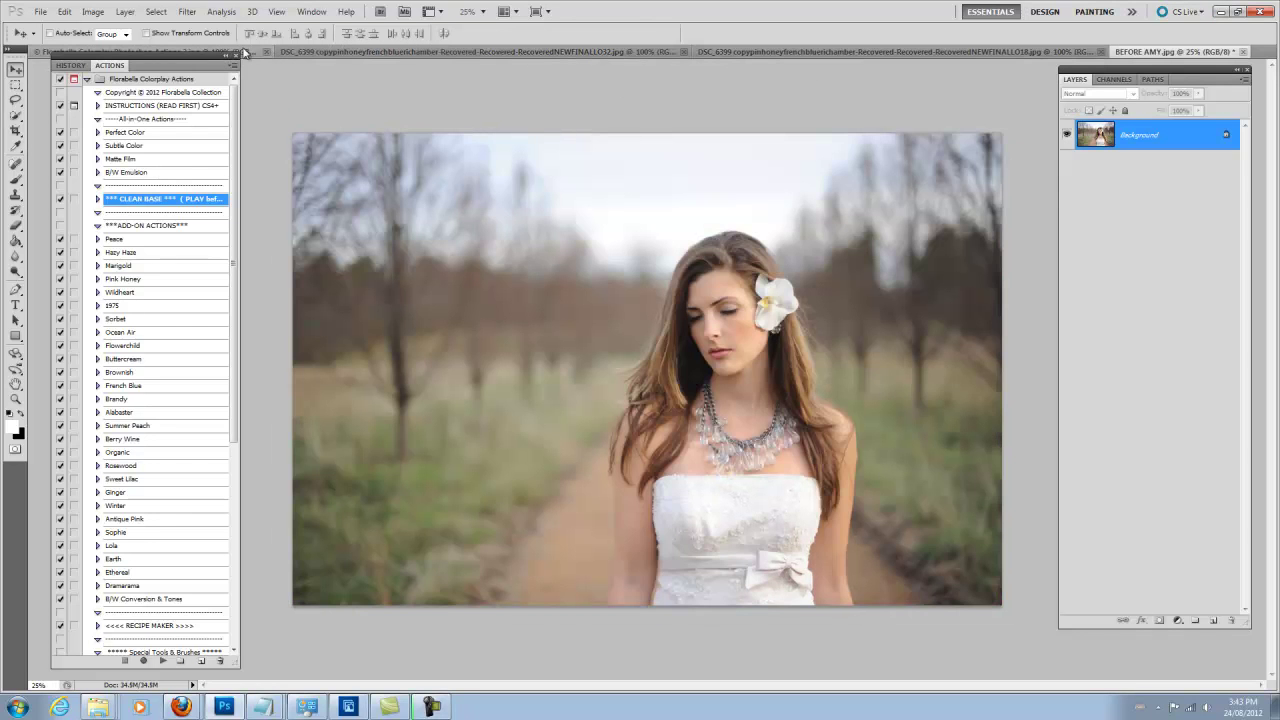
left_click(246, 50)
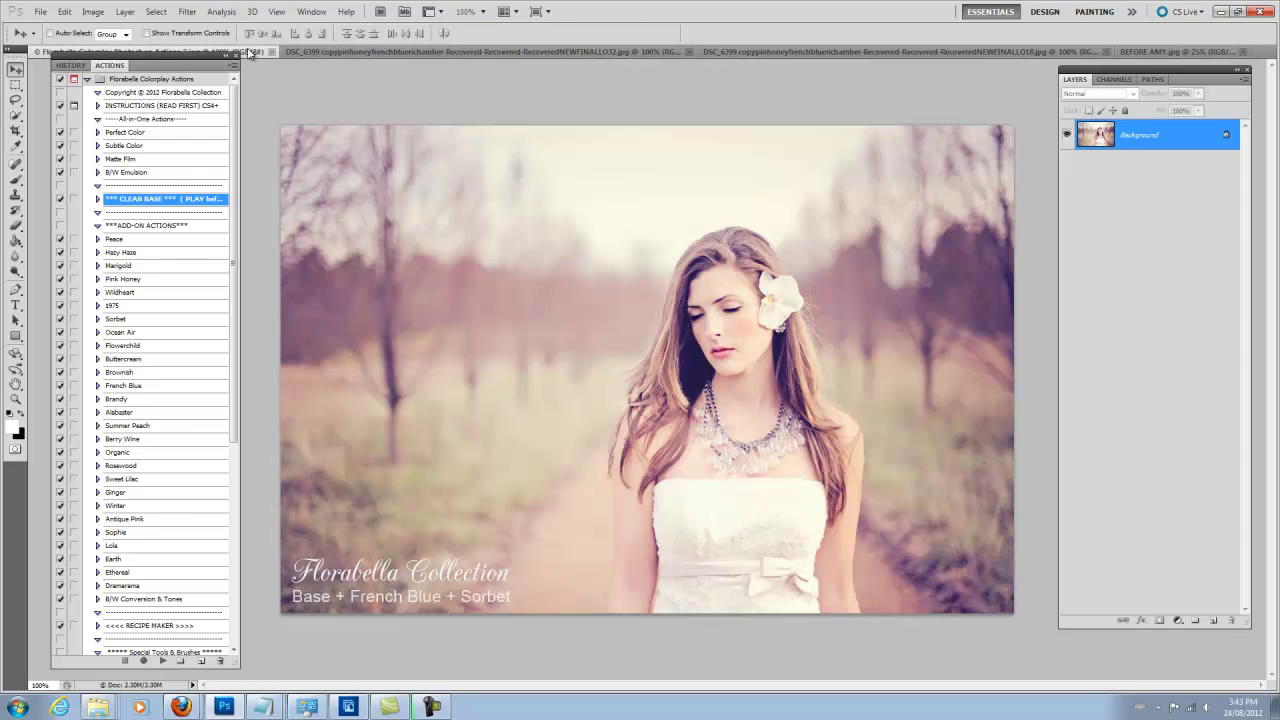
left_click(395, 53)
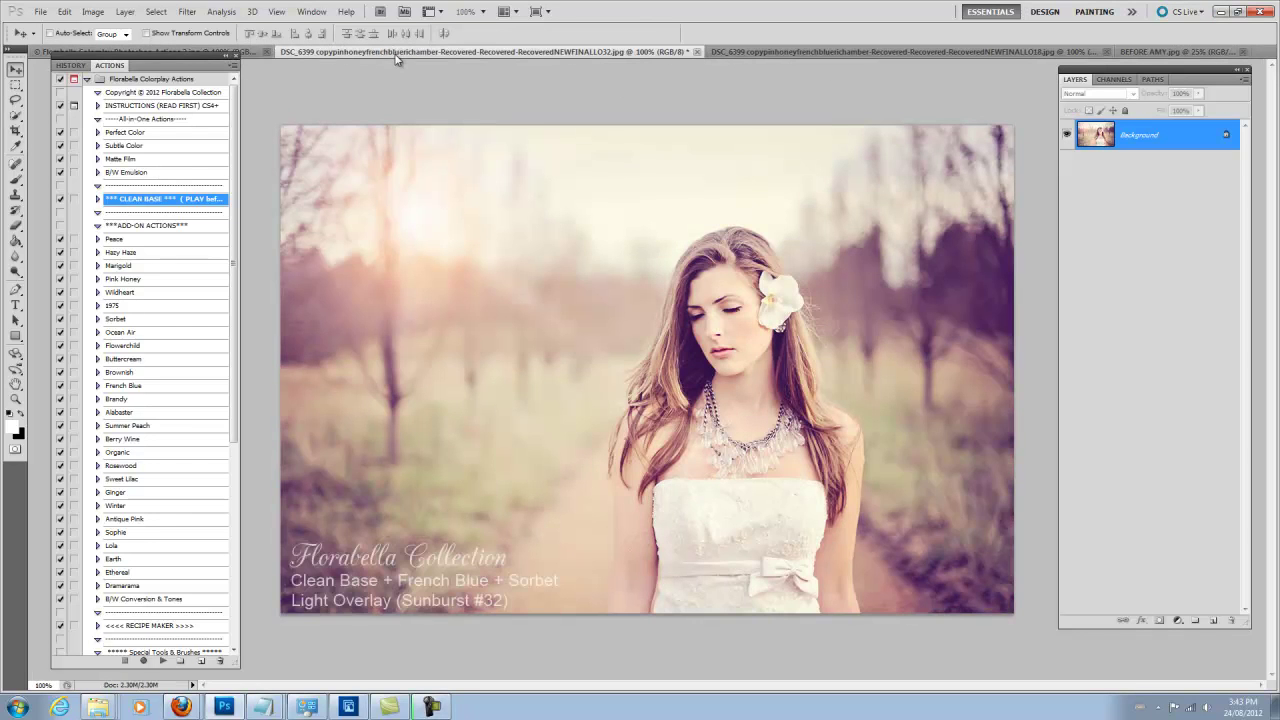
left_click(761, 52)
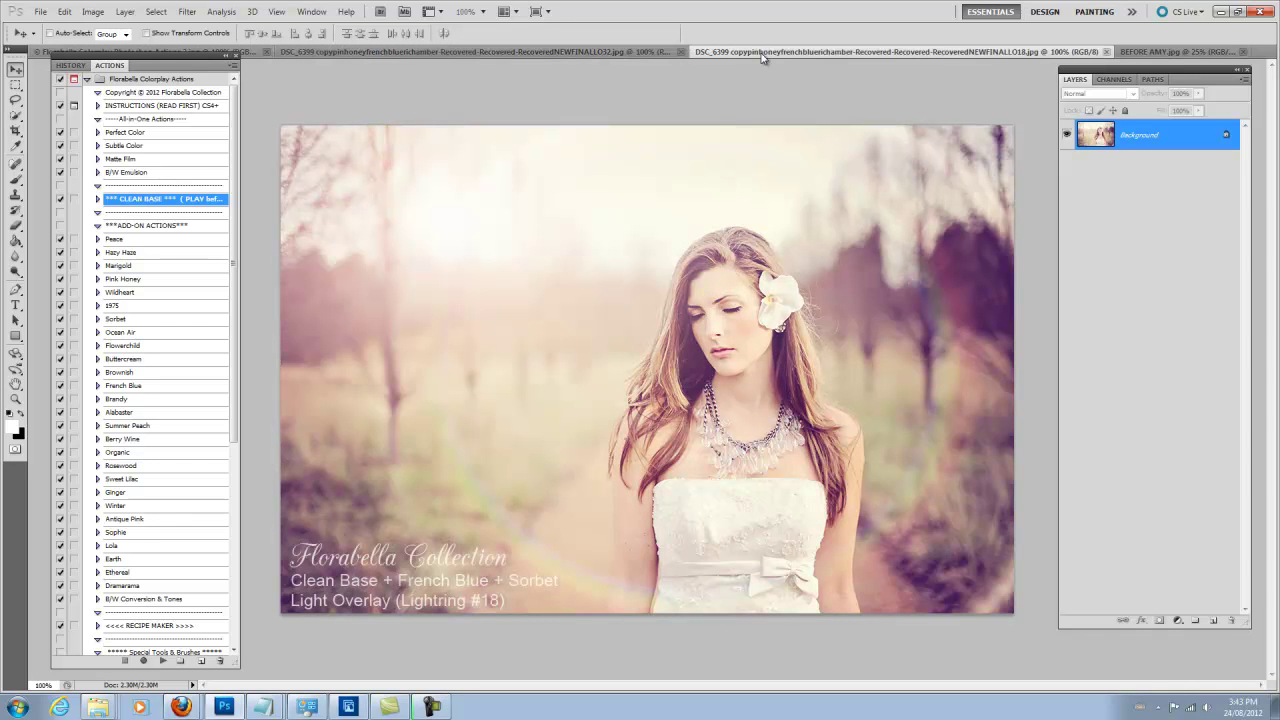
left_click(1150, 51)
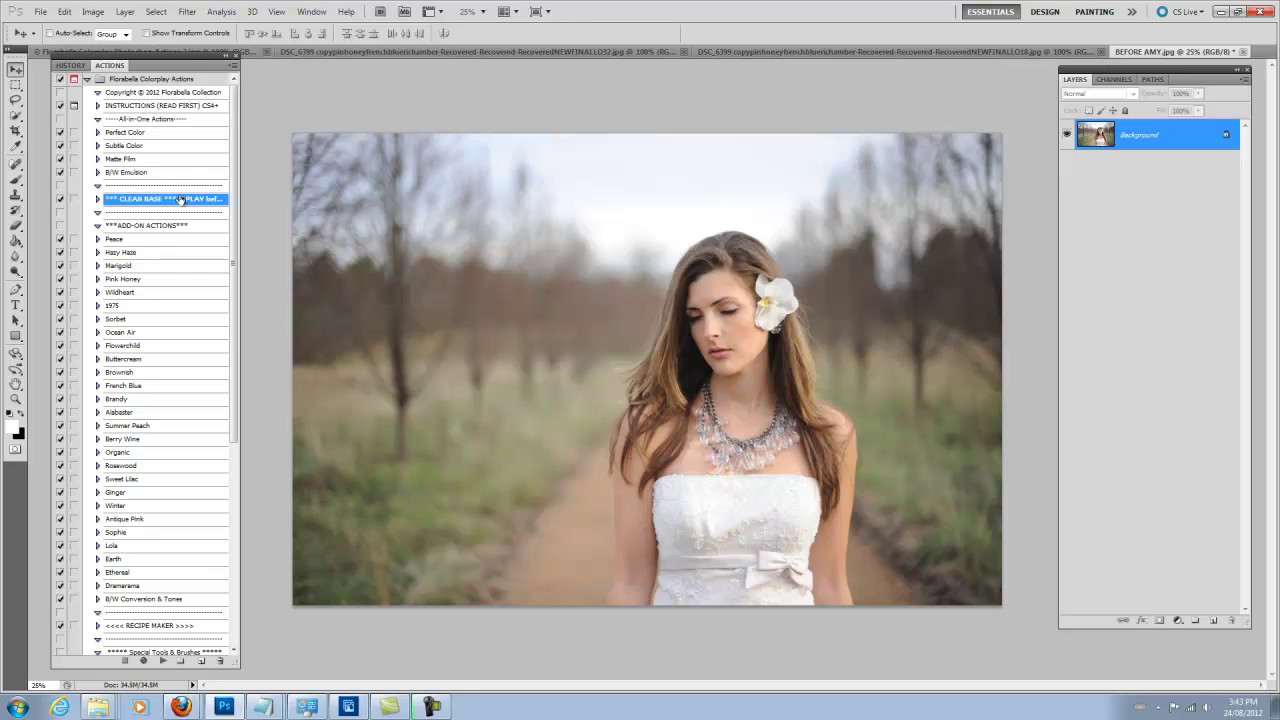
Step: Run the CLEAN BASE action on BEFORE AMY.jpg and briefly preview its B/W BASE layer
left_click(164, 664)
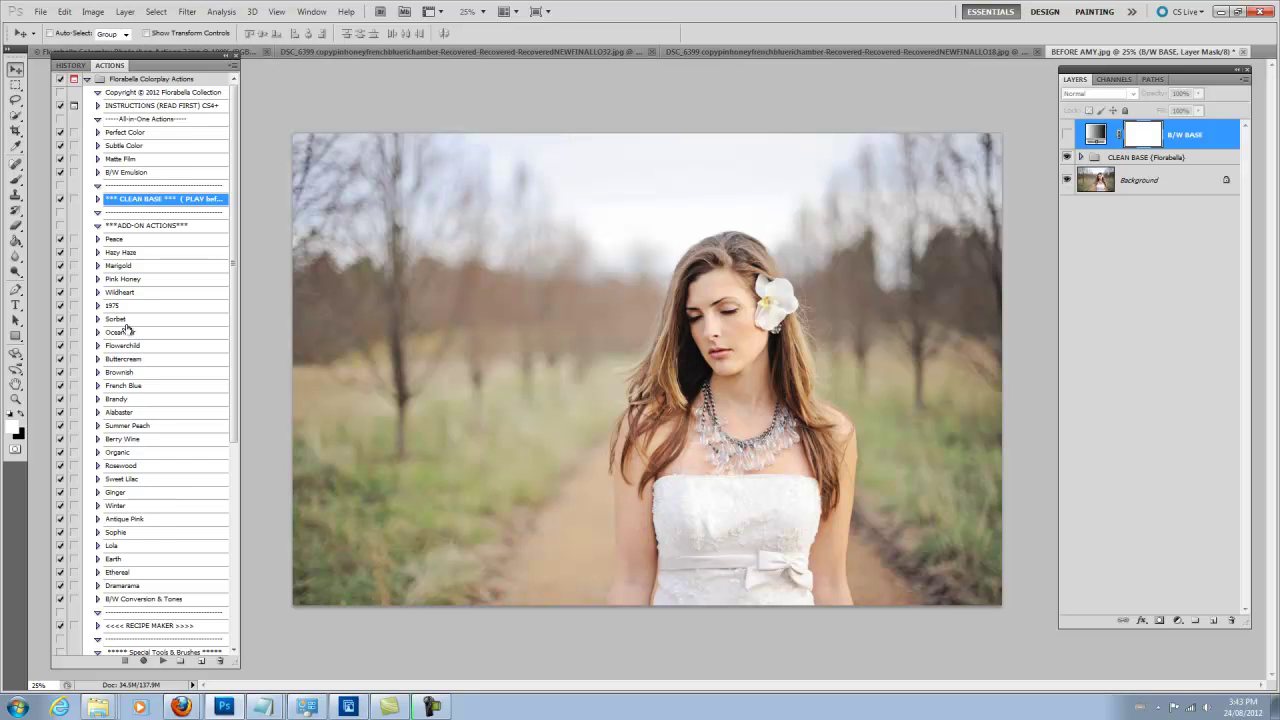
left_click(1067, 135)
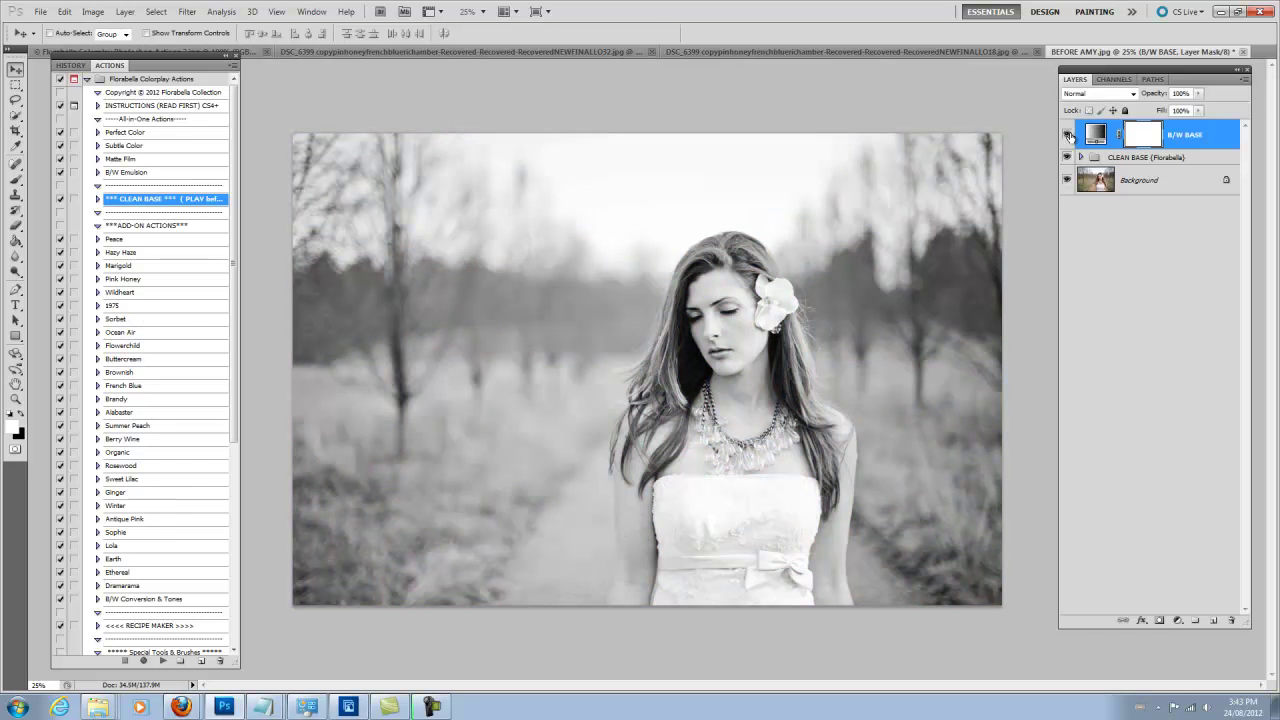
left_click(1068, 135)
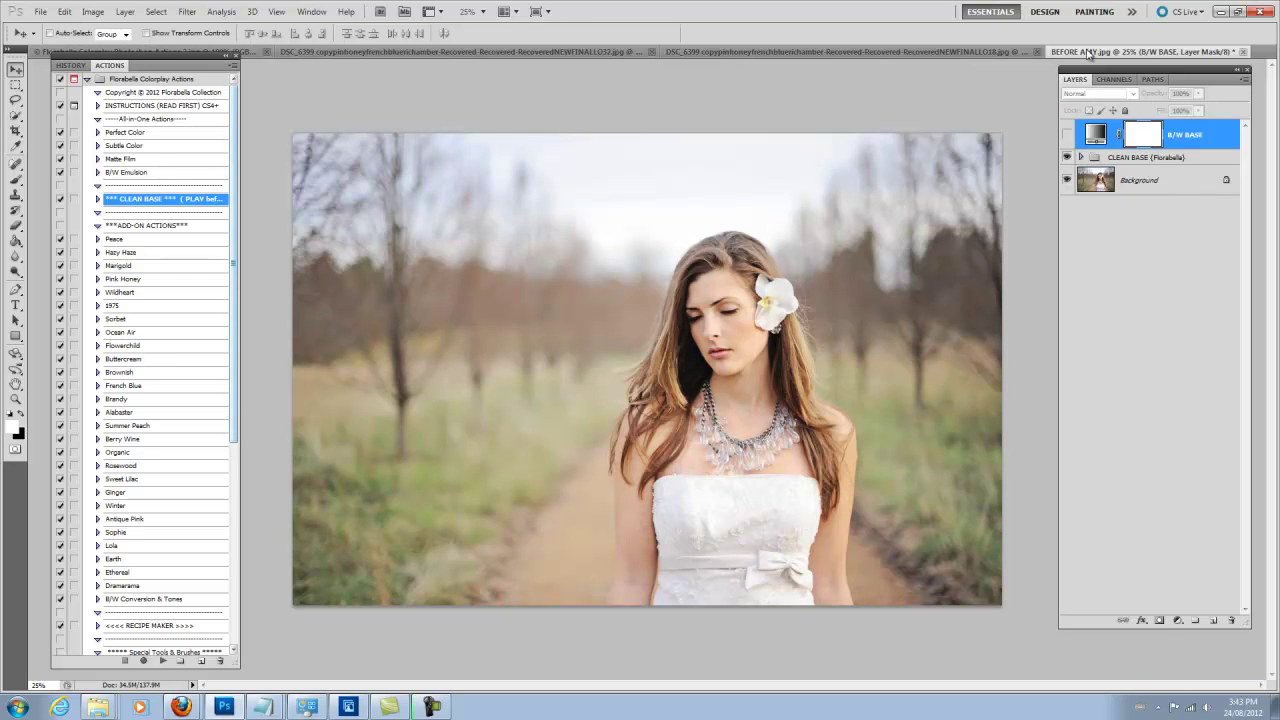
Step: Compare the photo with and without the CLEAN BASE group and inspect the adjustment layers inside it
left_click(1067, 157)
left_click(1067, 157)
left_click(1082, 158)
left_click(1080, 157)
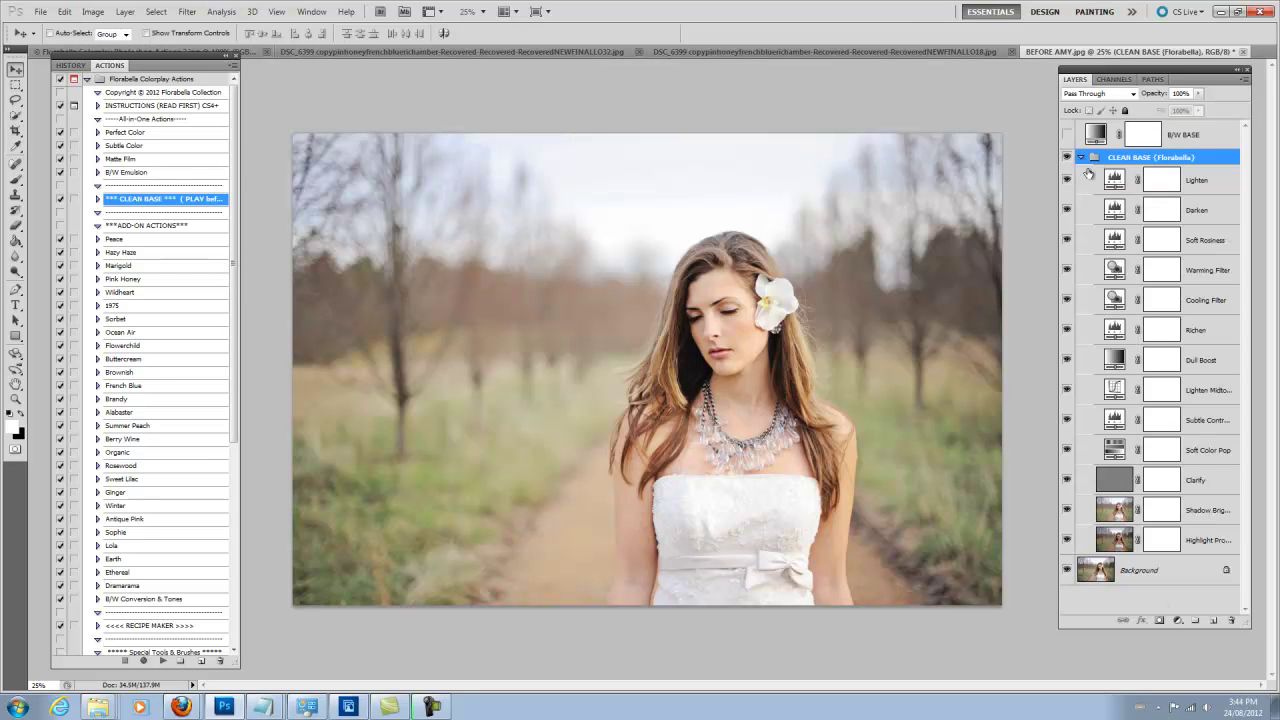
left_click(1081, 158)
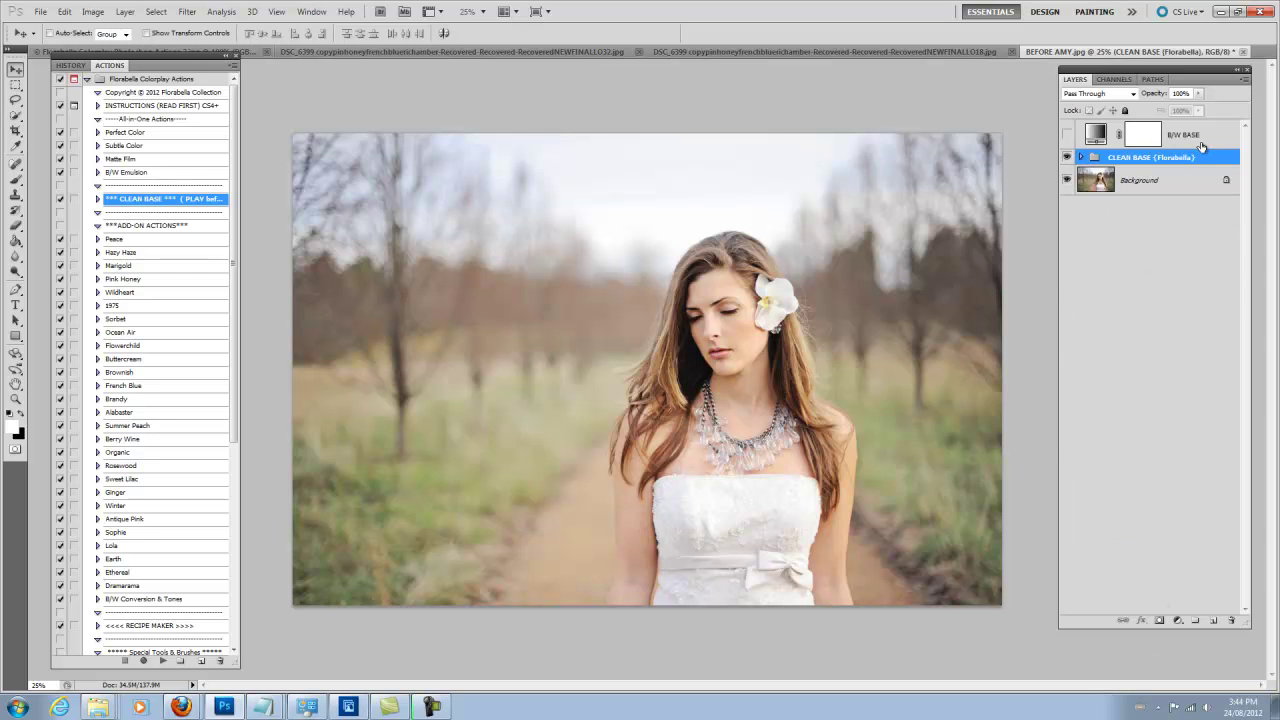
Step: Run the French Blue action above the B/W BASE layer and lower the French Blue group's opacity to 78%
left_click(1201, 140)
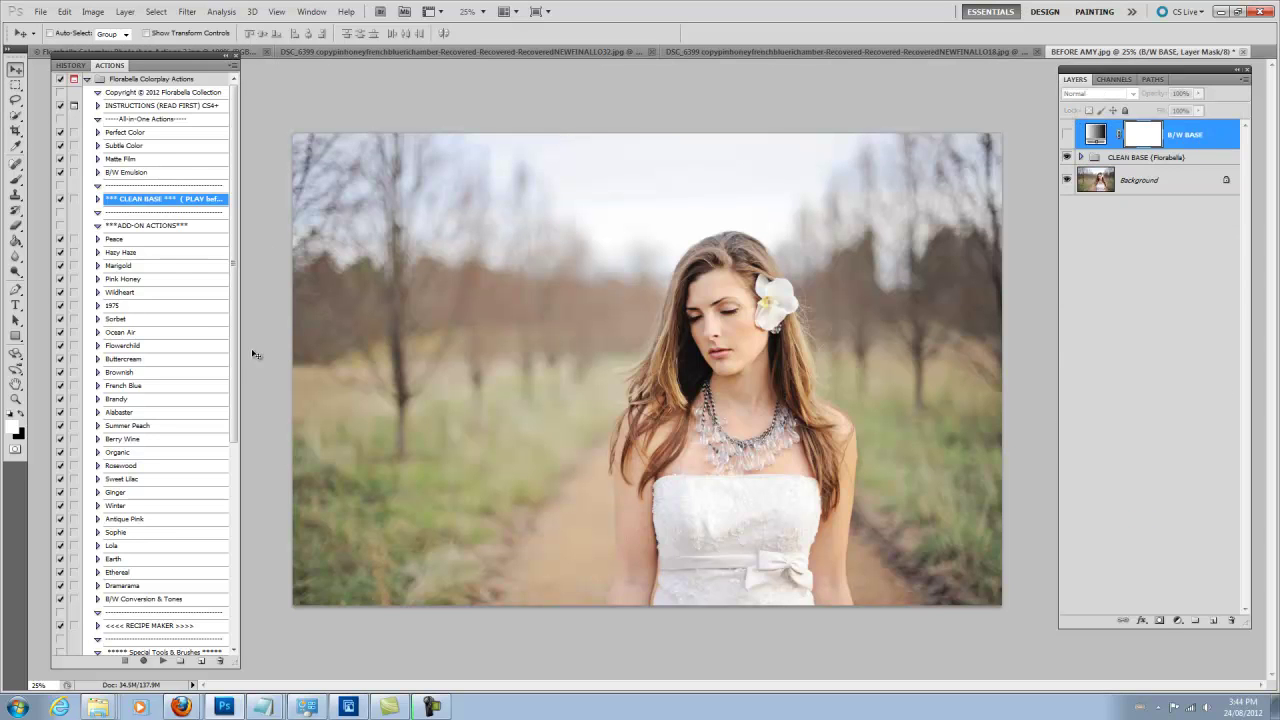
left_click(155, 389)
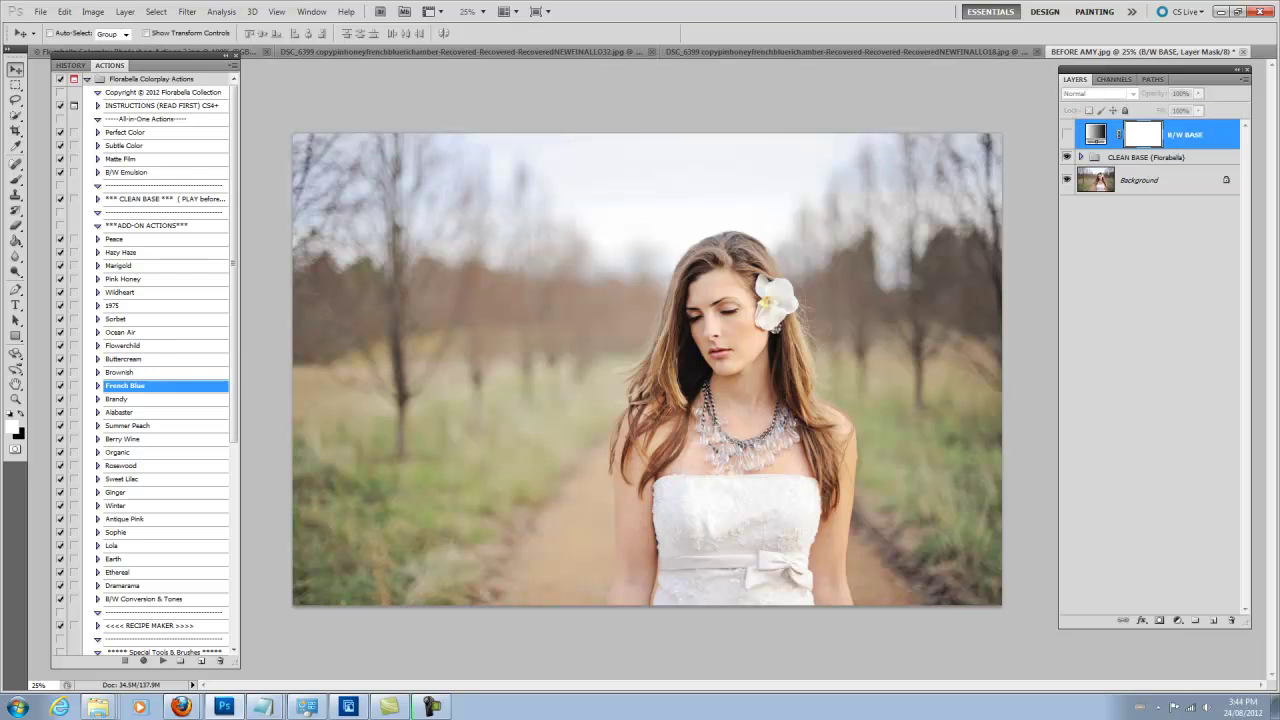
left_click(163, 661)
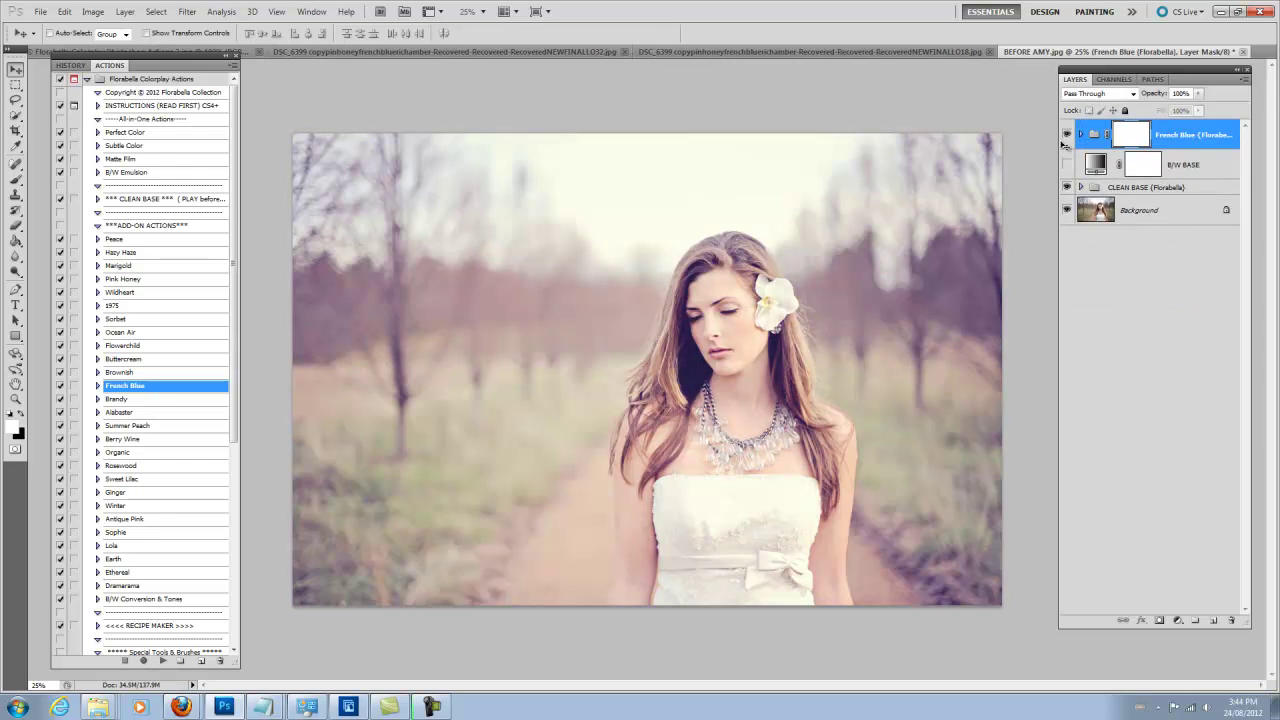
mouse_move(1158, 96)
left_mouse_down()
mouse_move(1140, 104)
mouse_move(1151, 103)
left_mouse_up()
Step: Turn on the De-haze FB layer inside the French Blue group and reduce the group's opacity to 64%
left_click(1081, 134)
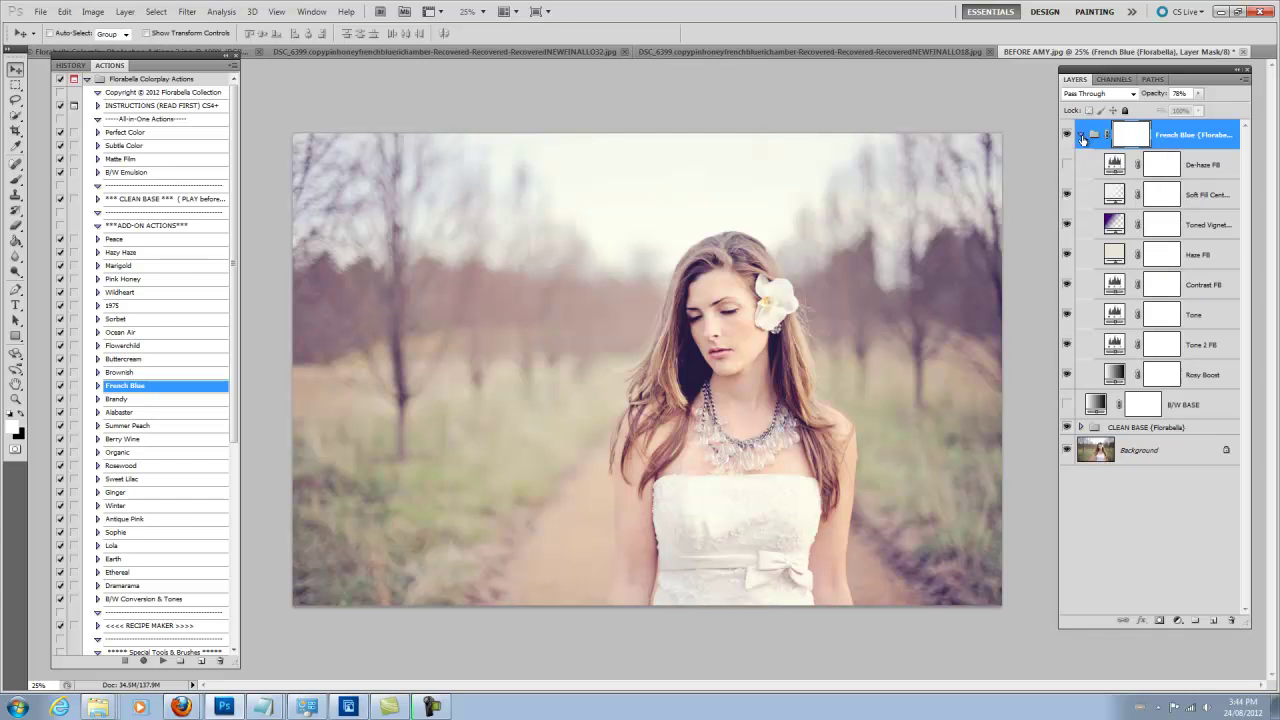
left_click(1067, 164)
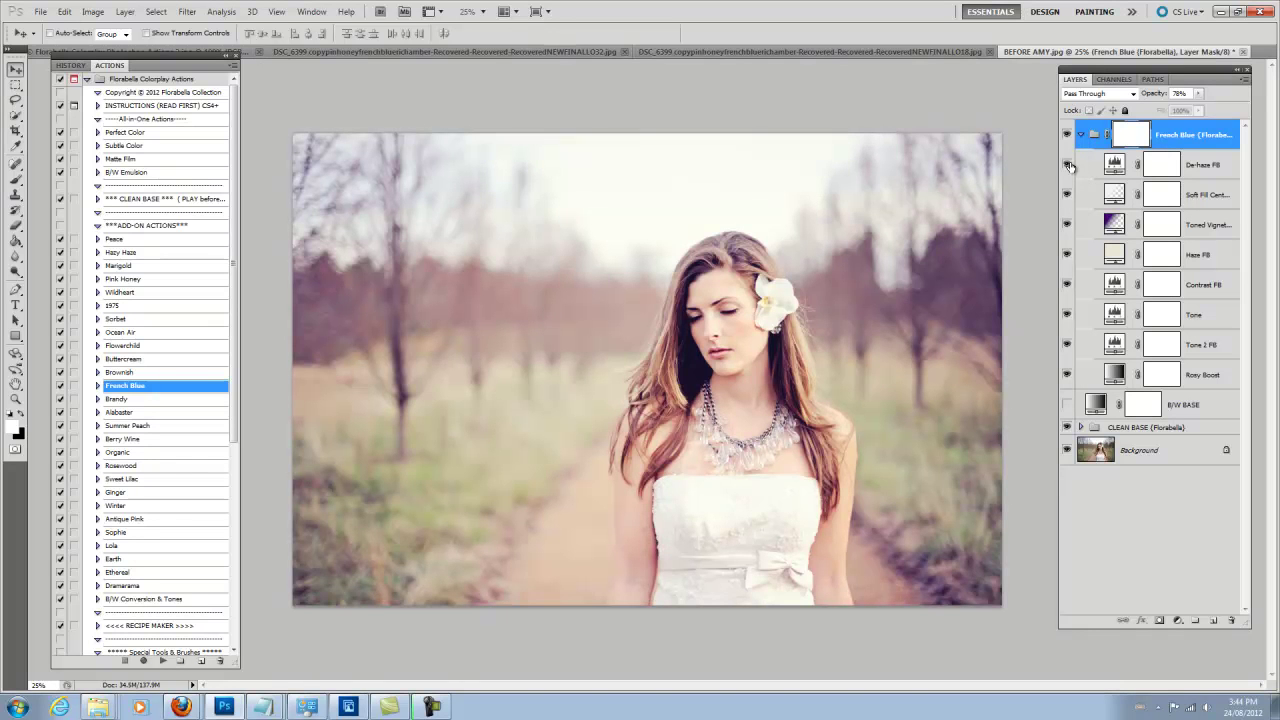
left_click(1067, 164)
left_click(1067, 164)
left_click_drag(1163, 94, 1153, 96)
left_click(1082, 133)
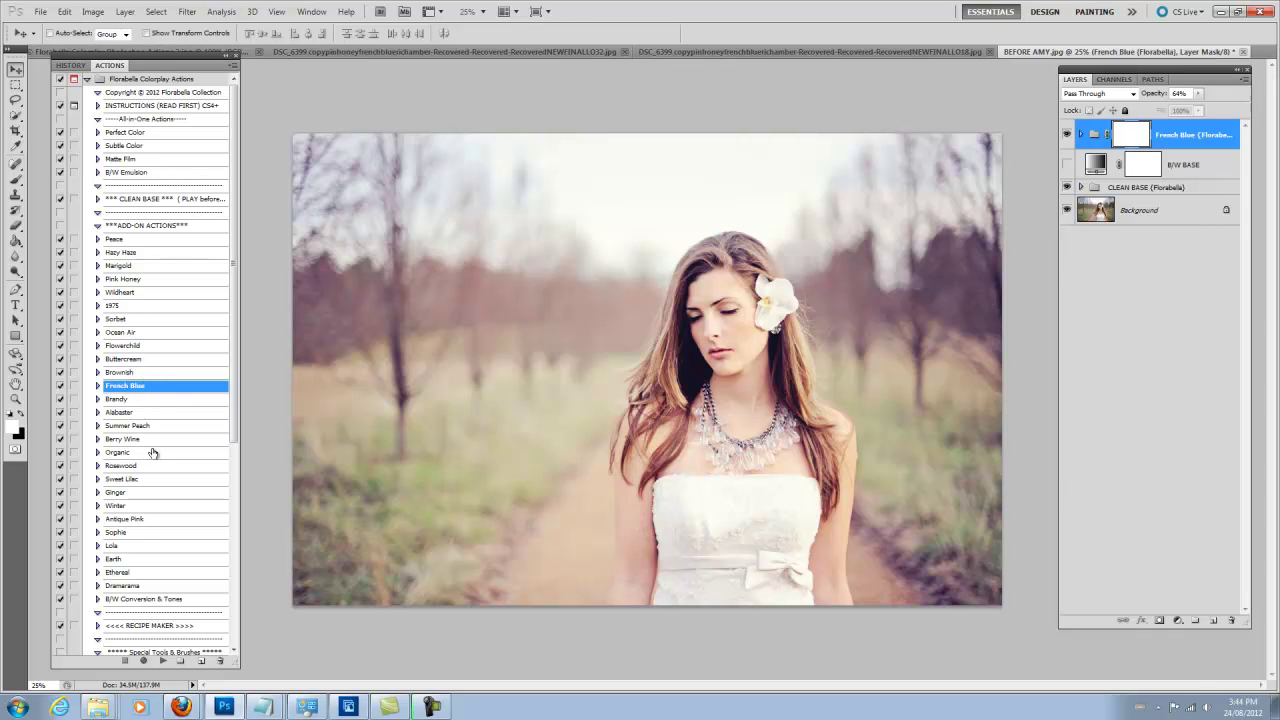
Step: Run the Sorbet action, compare the result with the original background, and set the Sorbet group's opacity to 62%
left_click(155, 319)
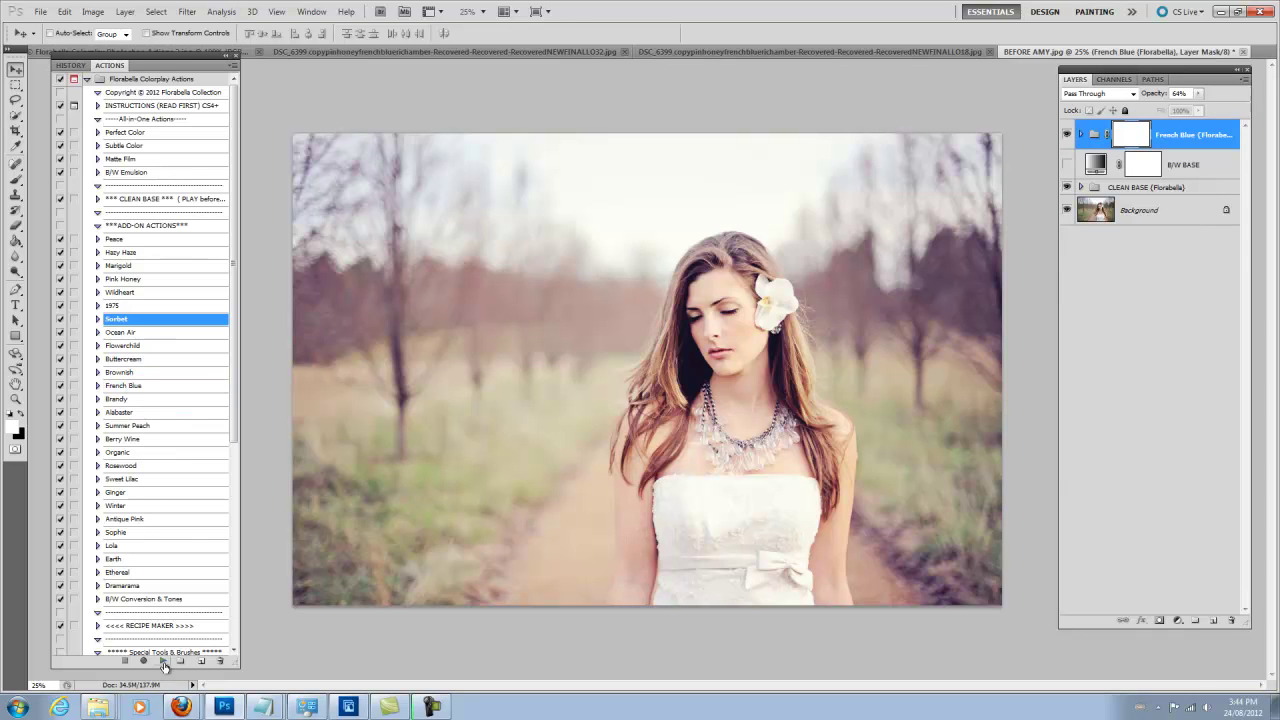
left_click(162, 661)
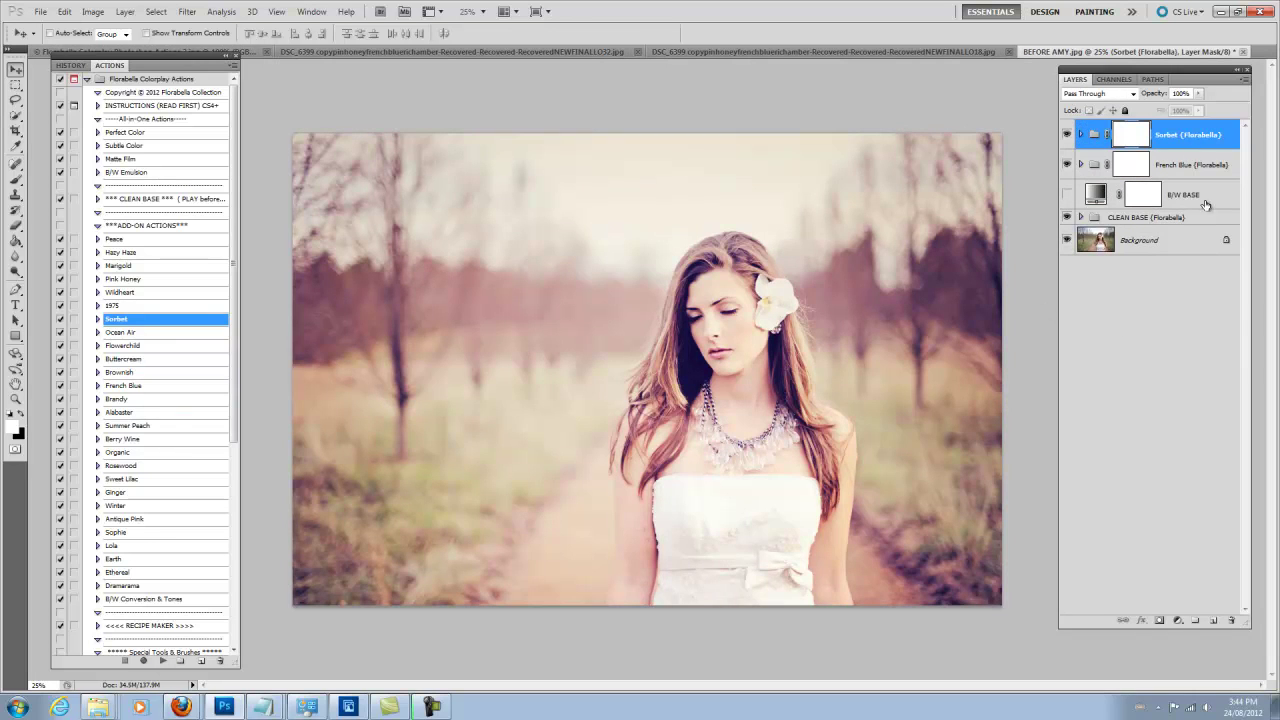
left_click_drag(1159, 97, 1140, 96)
left_click(1067, 241, "alt")
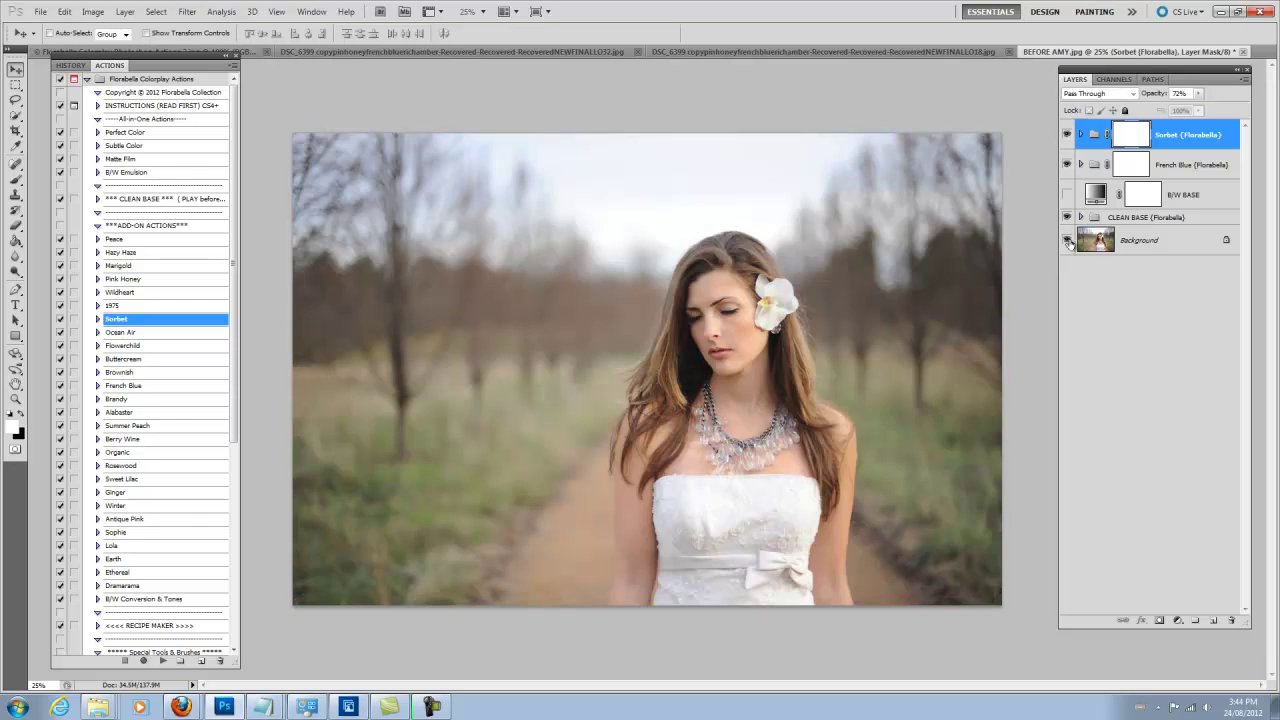
left_click(1067, 241, "alt")
left_click_drag(1166, 94, 1160, 95)
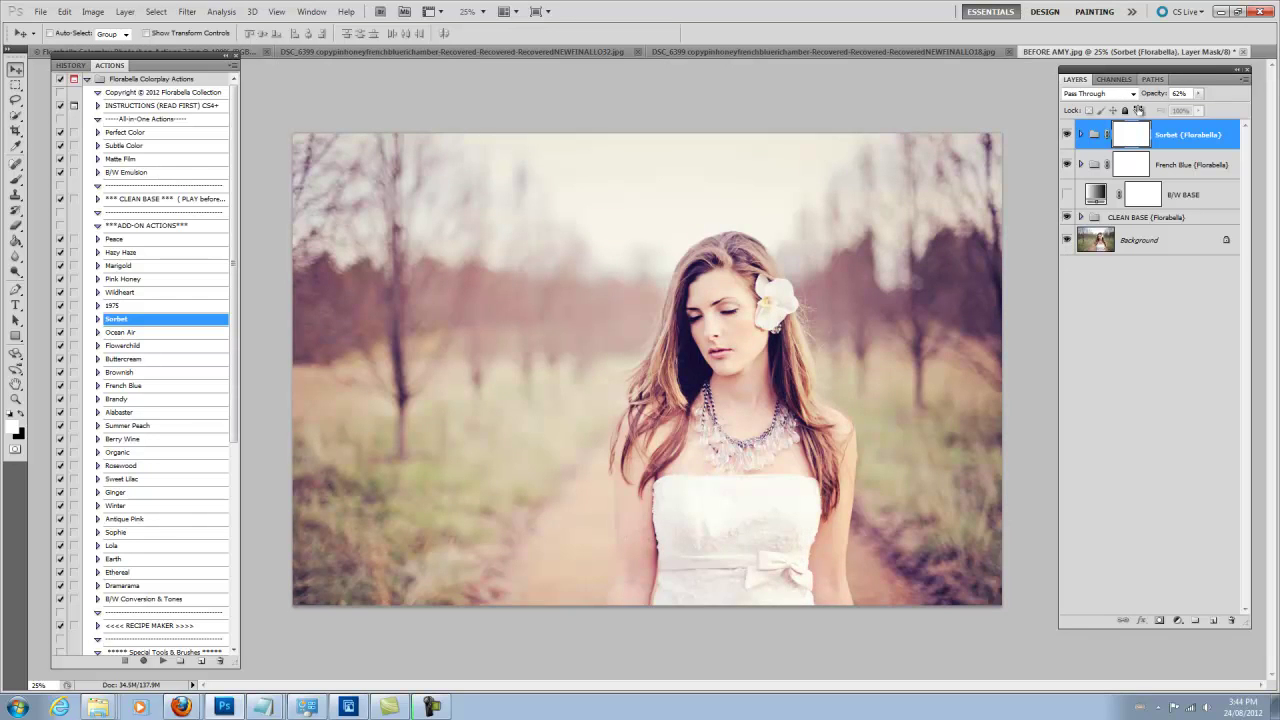
Step: Raise the Warm Vignette Sorbet layer's opacity to 84%, then collapse the Sorbet group and leave it selected
left_click(1080, 134)
left_click(1210, 172)
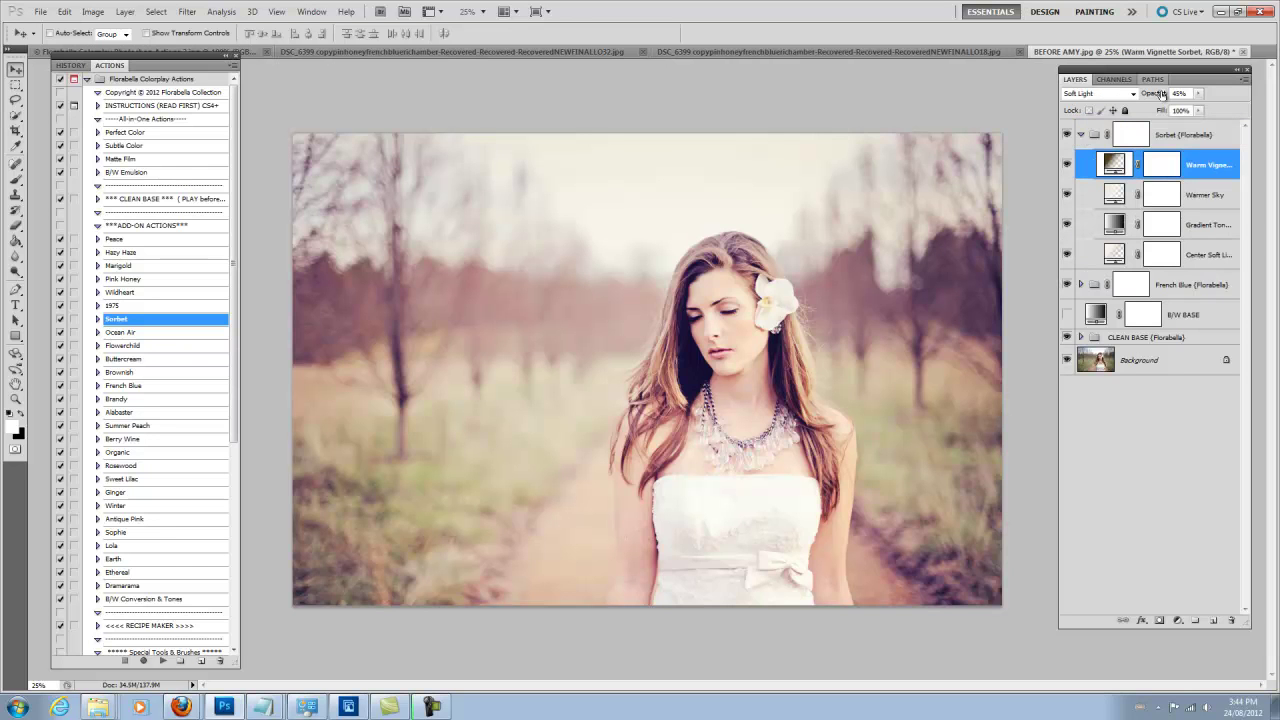
left_click_drag(1154, 95, 1180, 91)
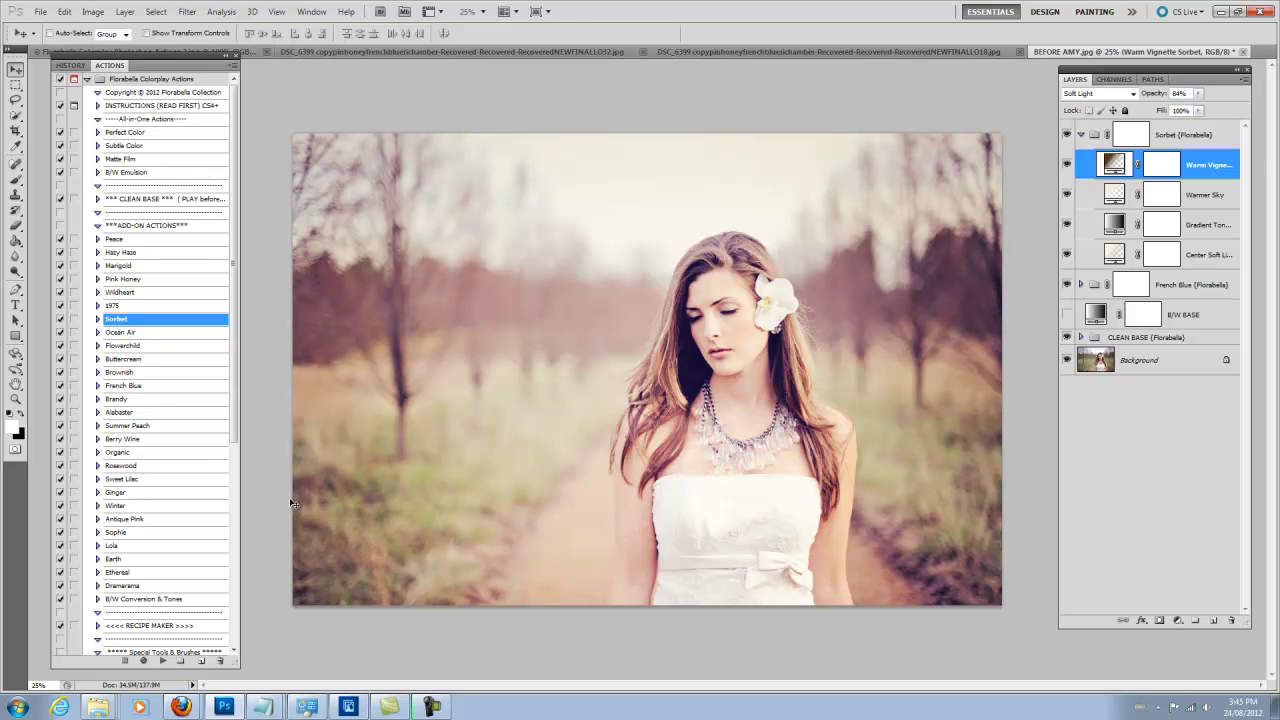
left_click(1082, 134)
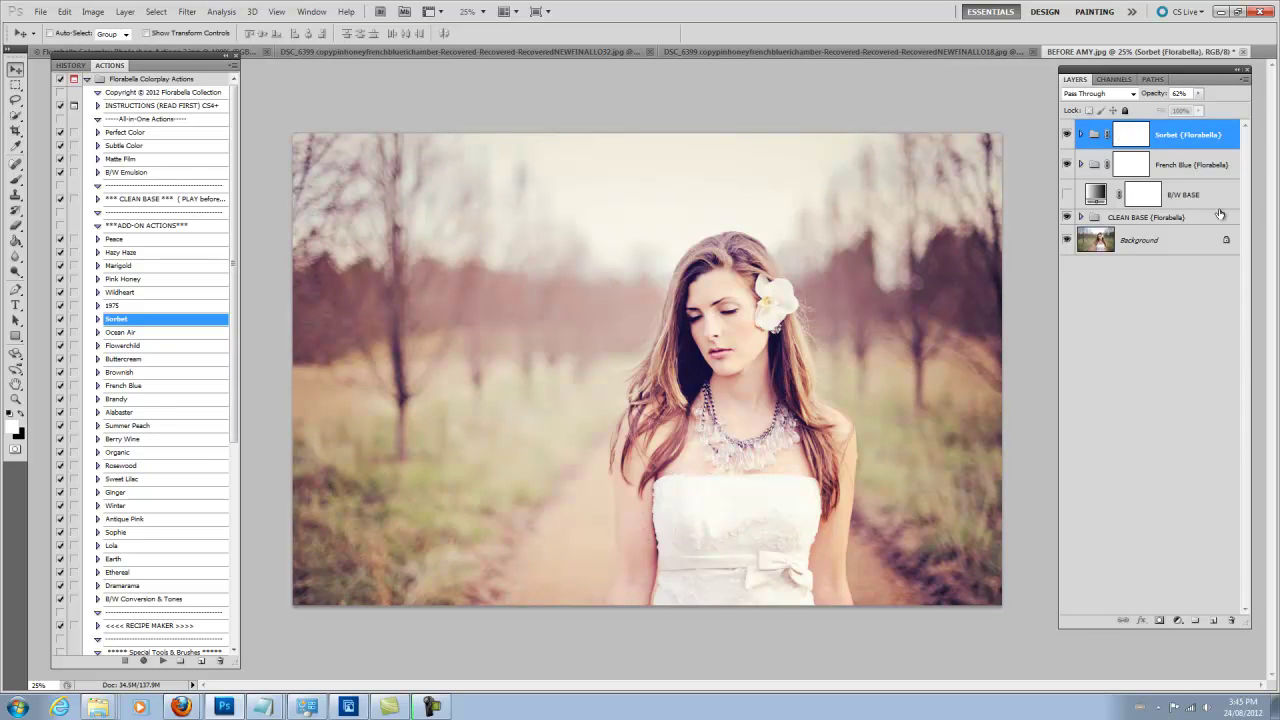
left_click(1192, 172)
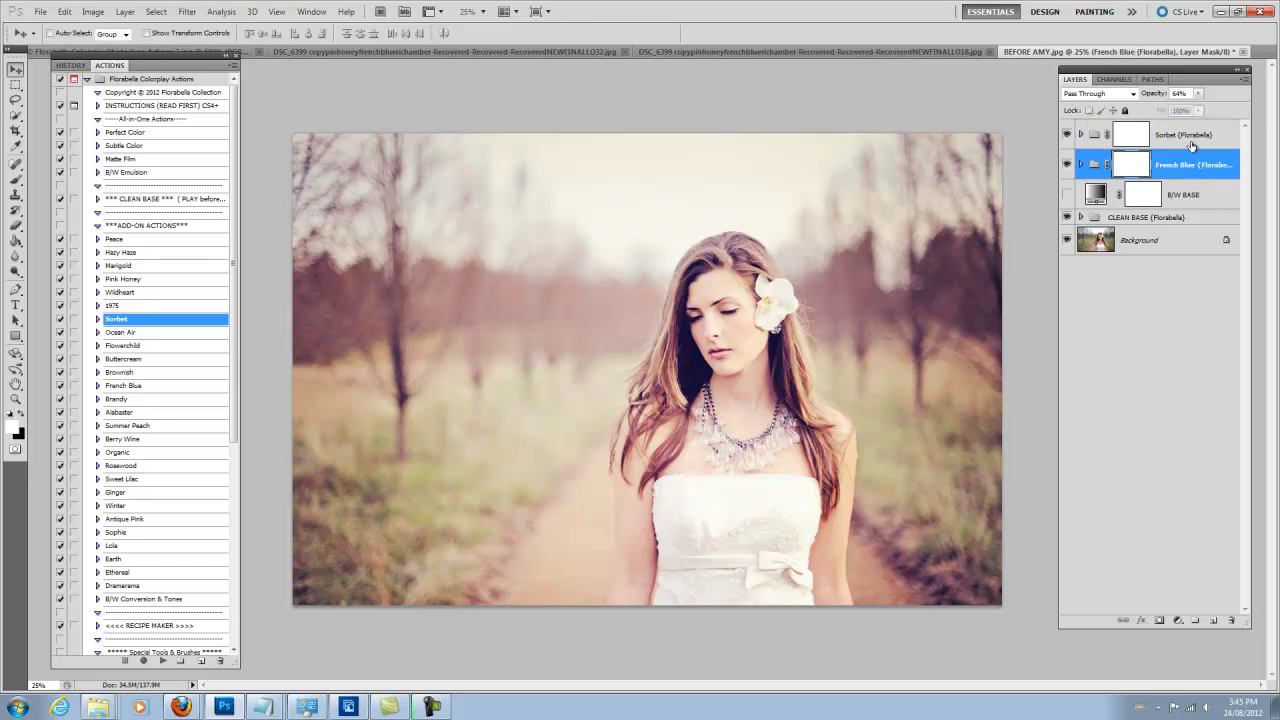
left_click(1193, 138)
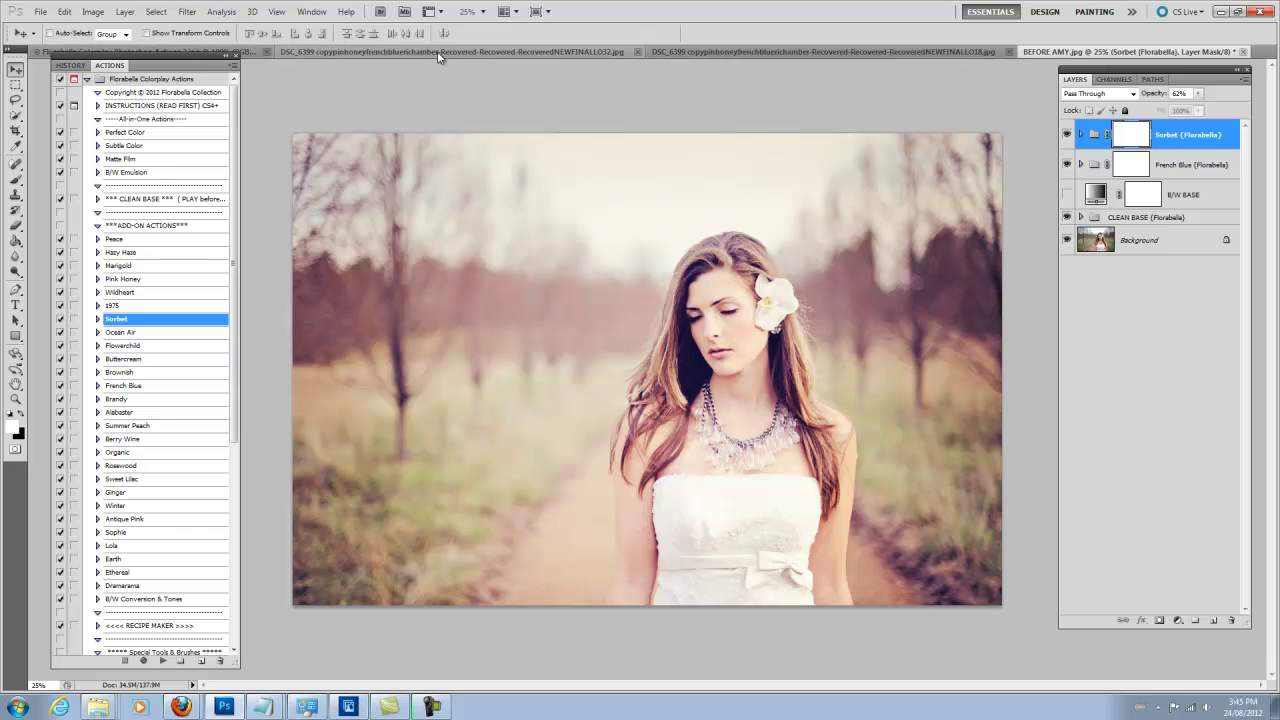
Step: Place the Florabella 32 Sunburst (screen) file from the Florabella Light Overlays folder over the trees in the photo's upper-left area
left_click(42, 12)
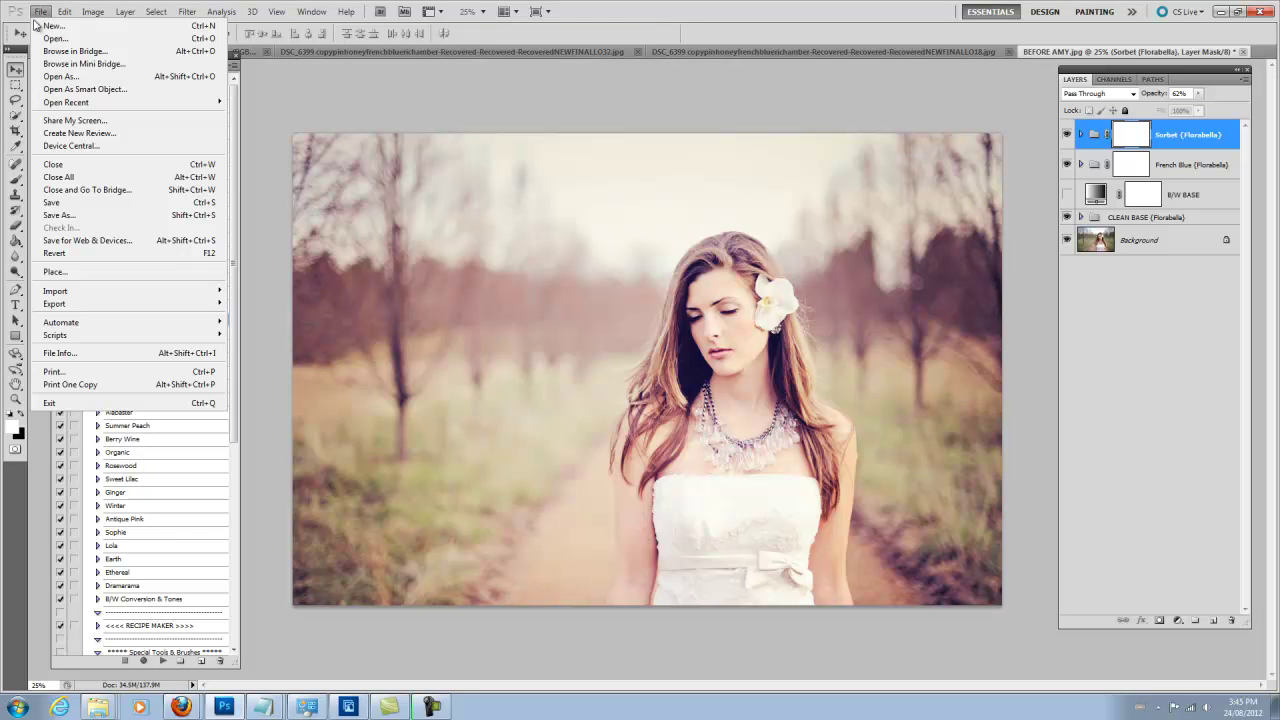
left_click(110, 273)
left_click_drag(731, 143, 574, 125)
left_click(531, 145)
left_click(531, 145)
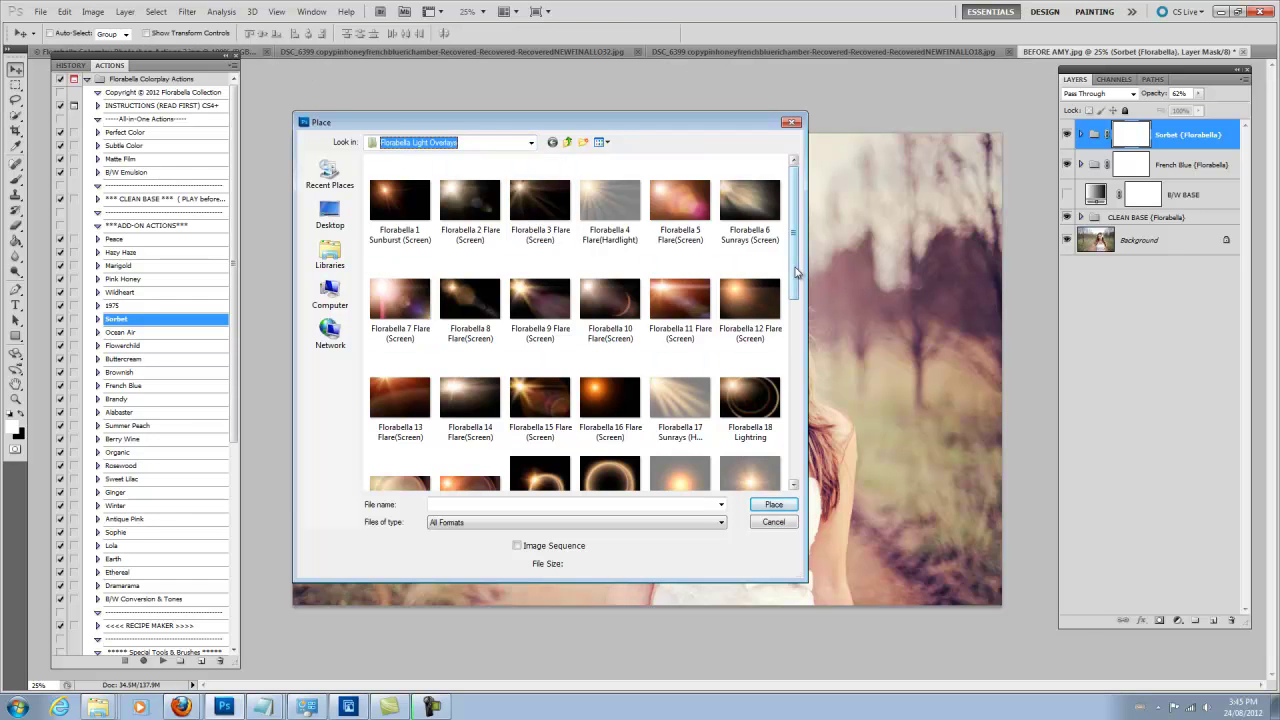
left_click_drag(715, 130, 524, 109)
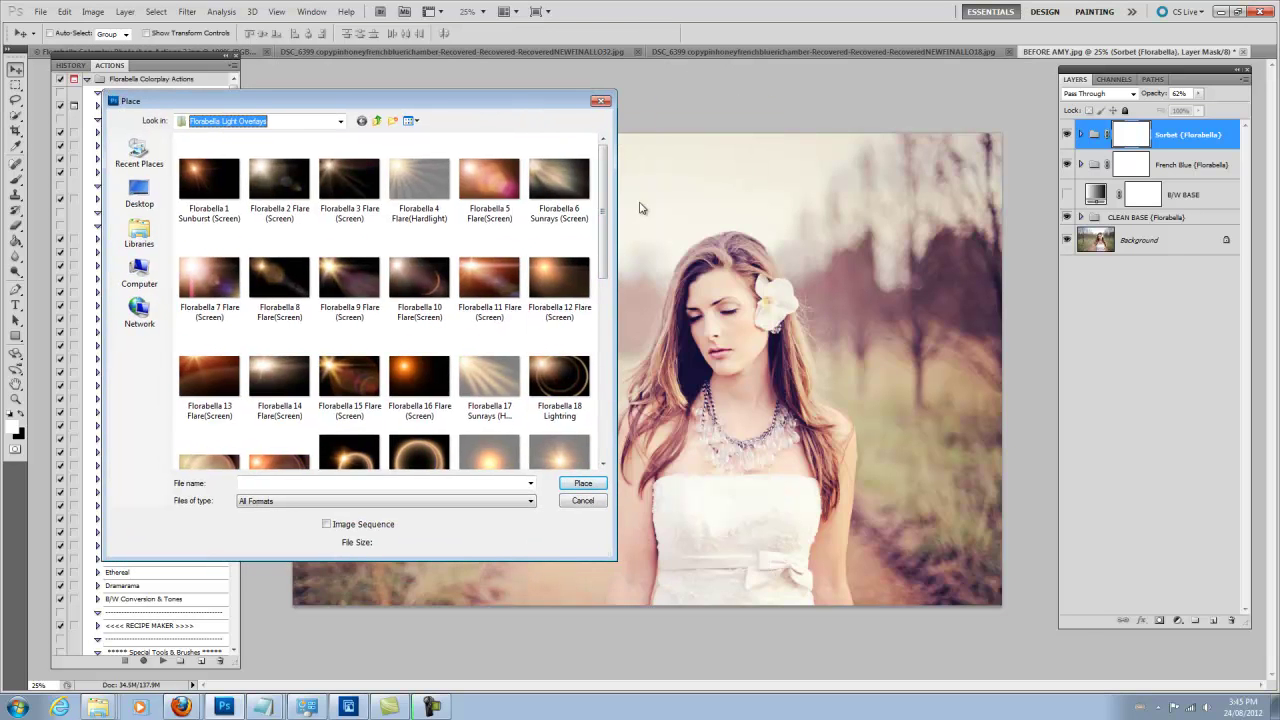
left_click_drag(605, 230, 604, 276)
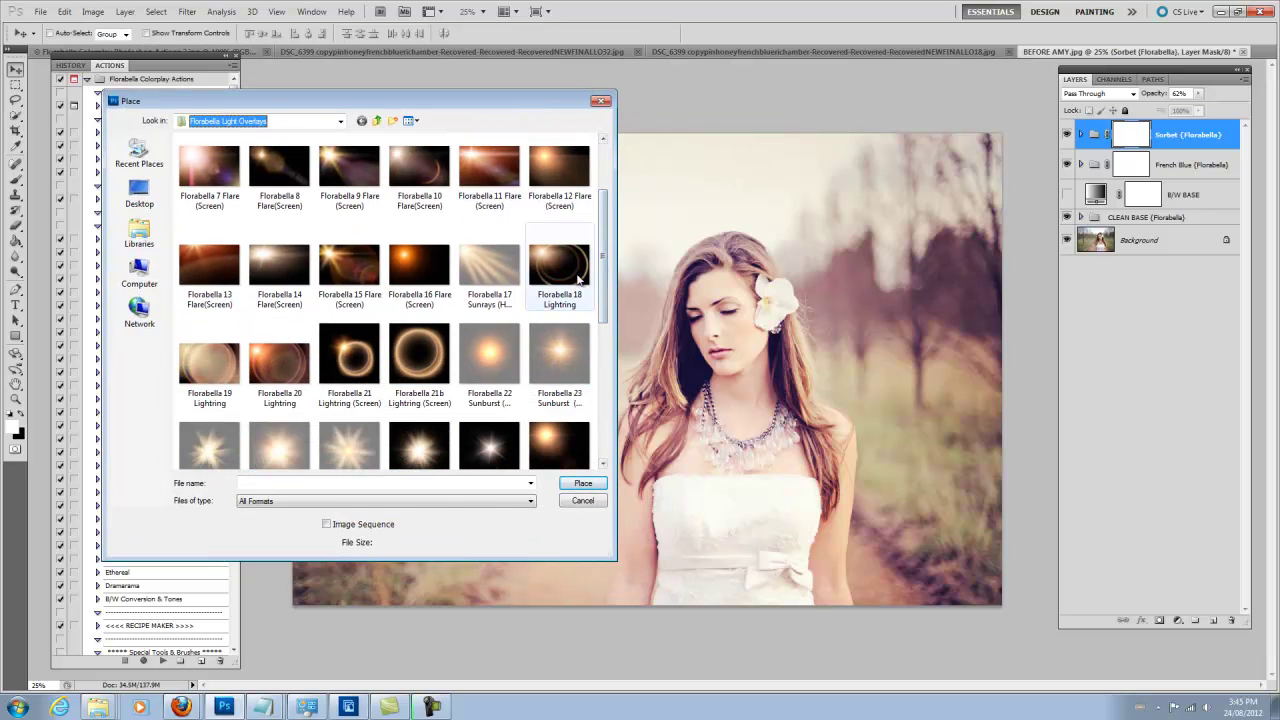
left_click_drag(604, 290, 608, 395)
double_click(351, 322)
left_click_drag(713, 326, 446, 244)
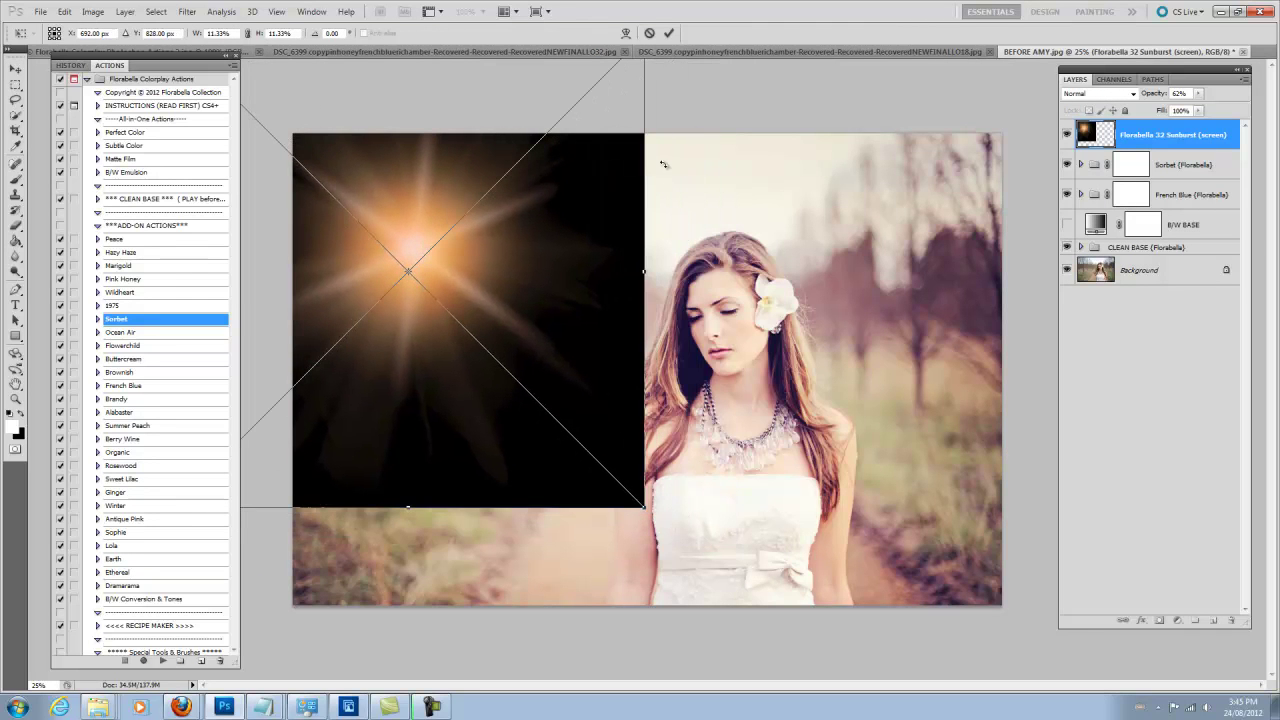
left_click(669, 34)
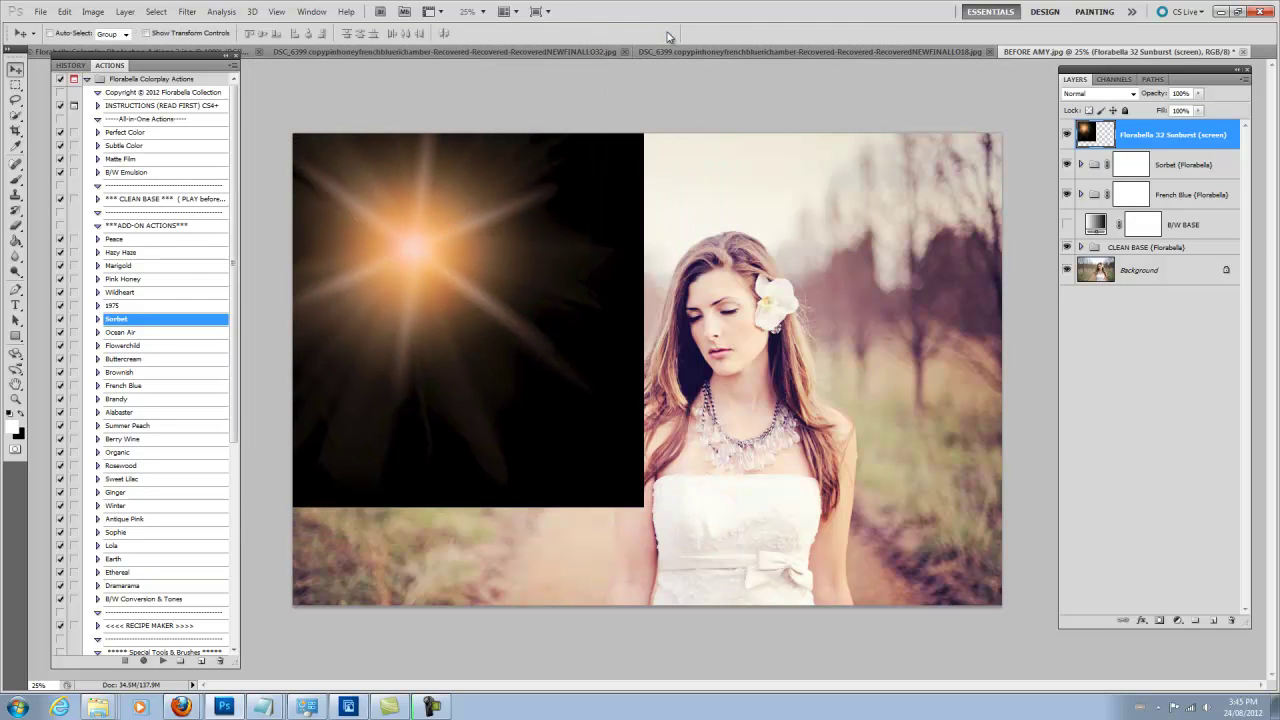
Step: Set the sunburst layer's blend mode to Screen and shift the flare slightly left over the tree trunk
left_click(1134, 94)
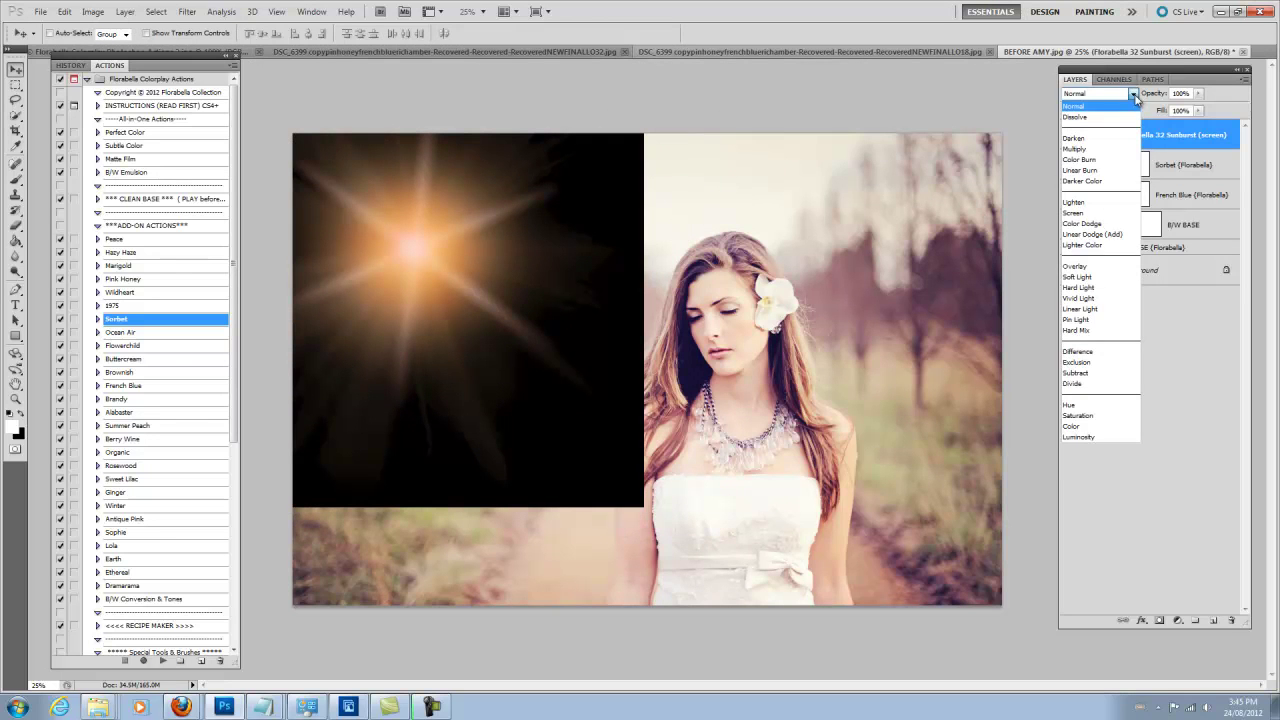
left_click(1135, 95)
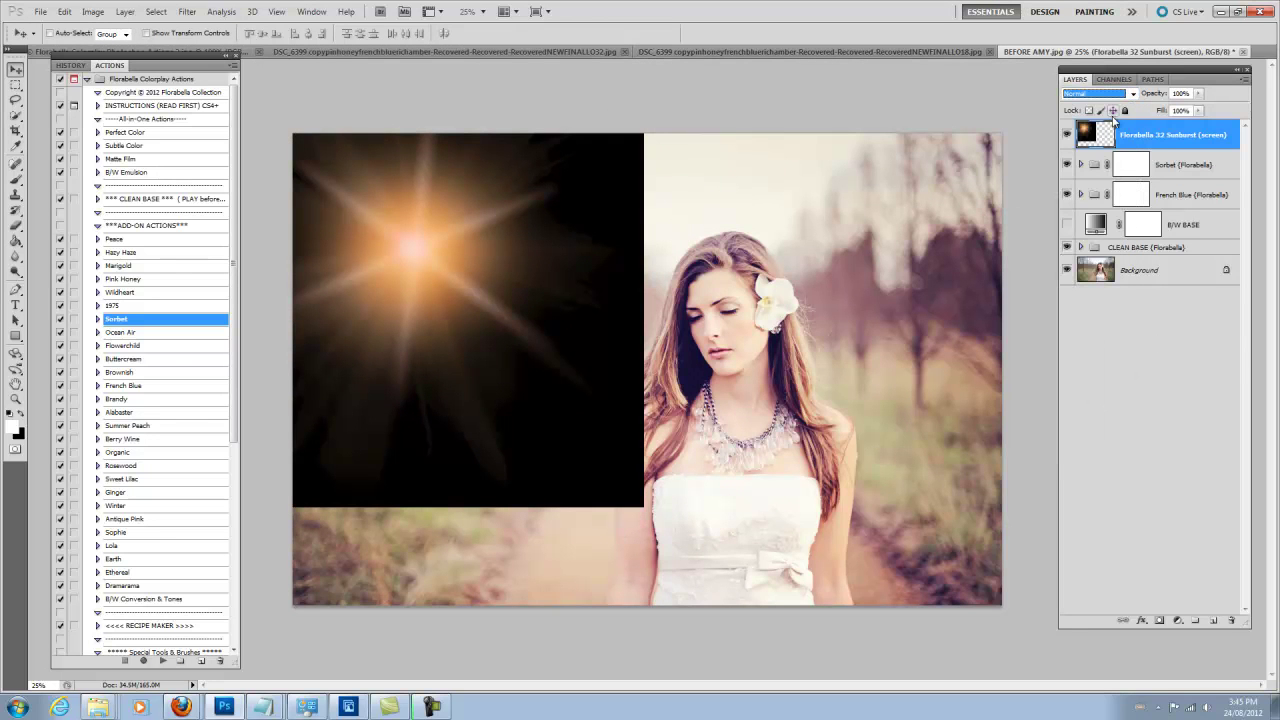
left_click(1134, 94)
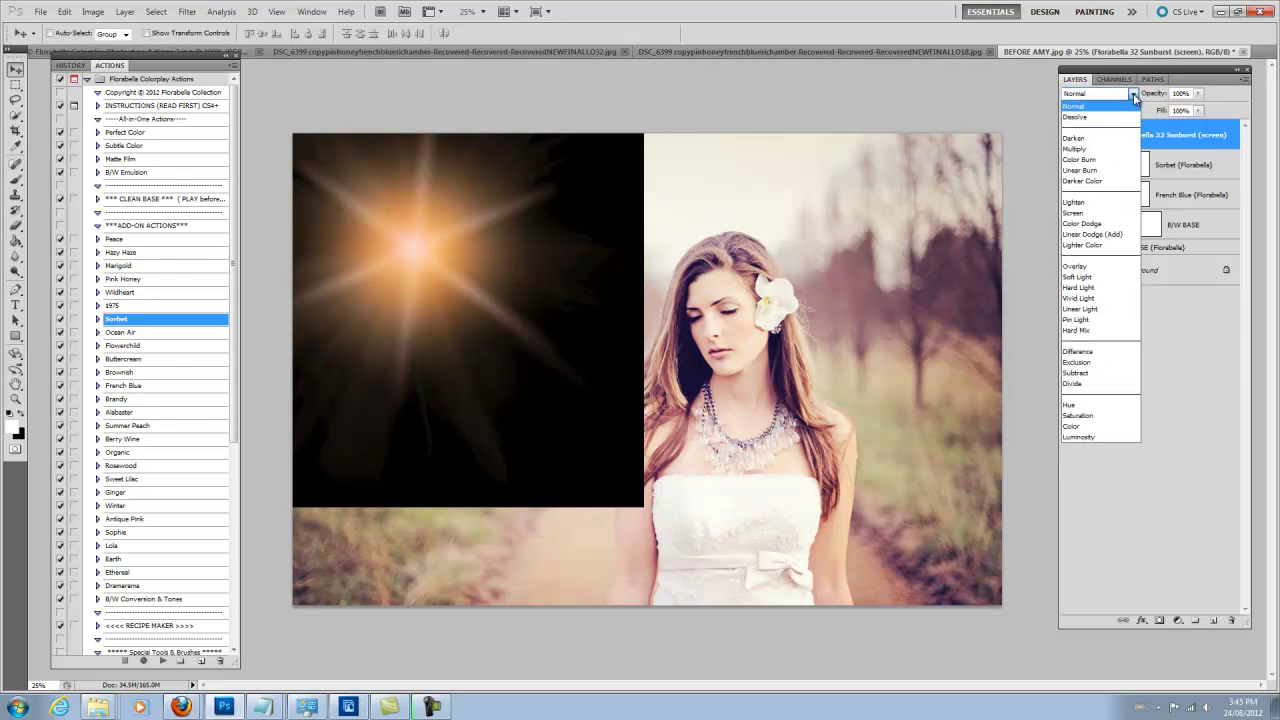
left_click(1110, 213)
left_click_drag(432, 240, 415, 240)
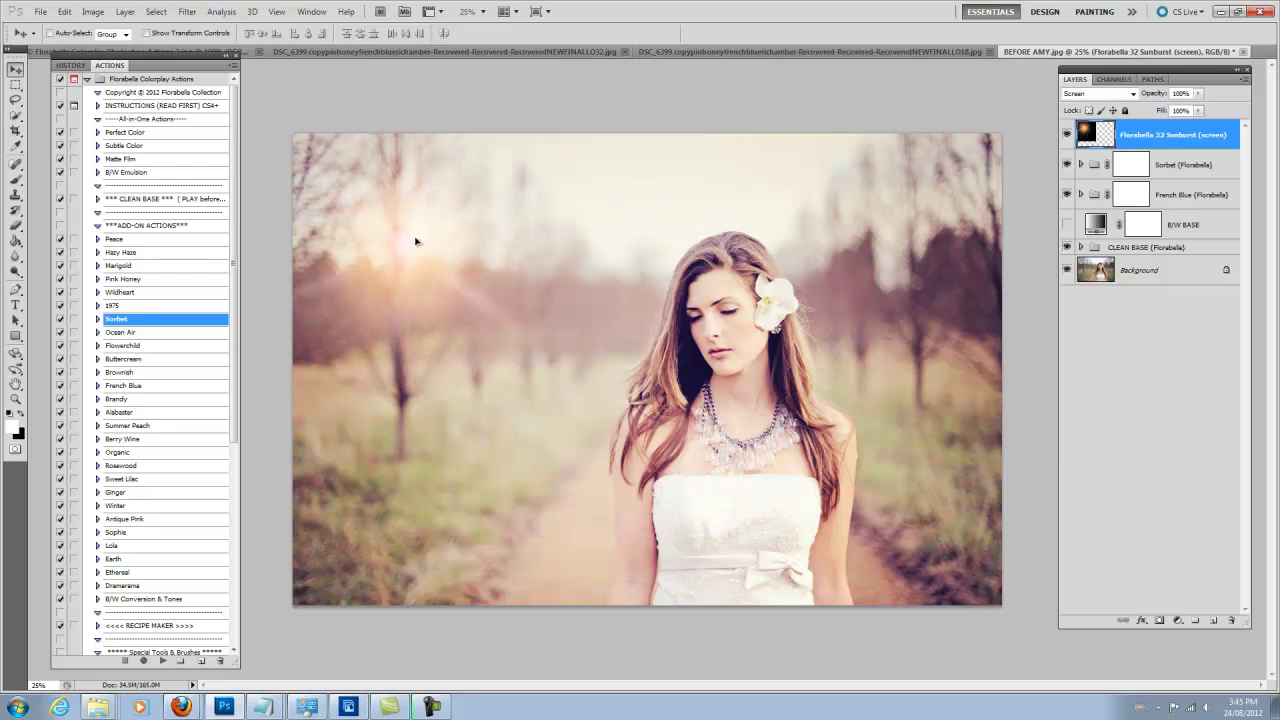
Step: Lower the Florabella 32 Sunburst layer's opacity to 88%, then enlarge the flare to about 102% and nudge it left over the tree trunk
left_click_drag(1163, 97, 1076, 91)
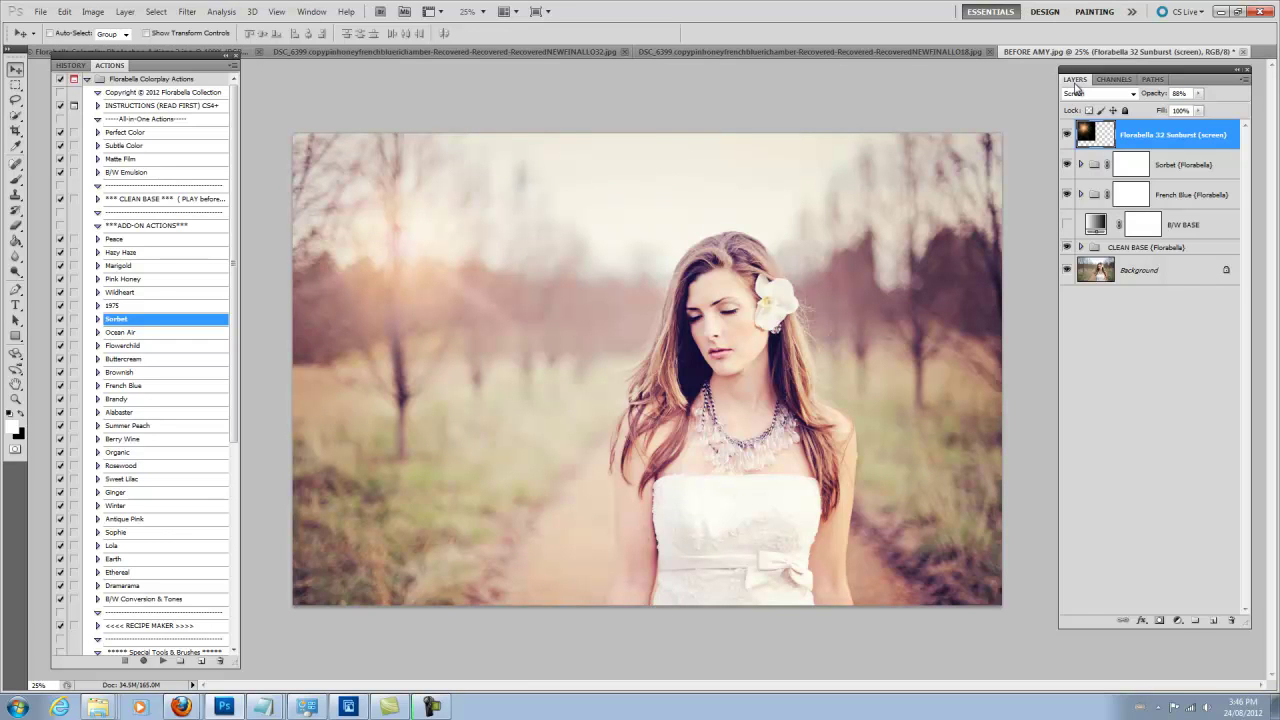
key("ctrl+t")
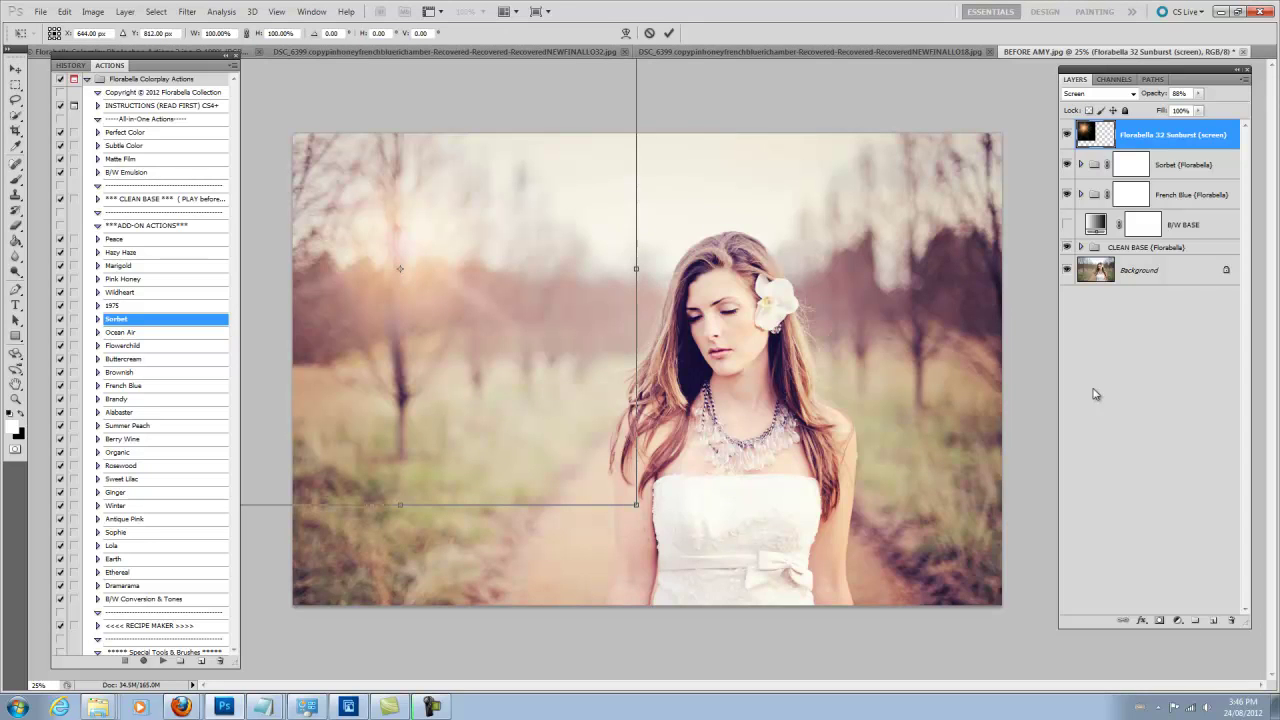
mouse_move(640, 505)
left_mouse_down()
mouse_move(681, 516)
mouse_move(757, 592)
mouse_move(748, 500)
mouse_move(625, 489)
mouse_move(630, 478)
mouse_move(628, 502)
mouse_move(645, 511)
left_mouse_up()
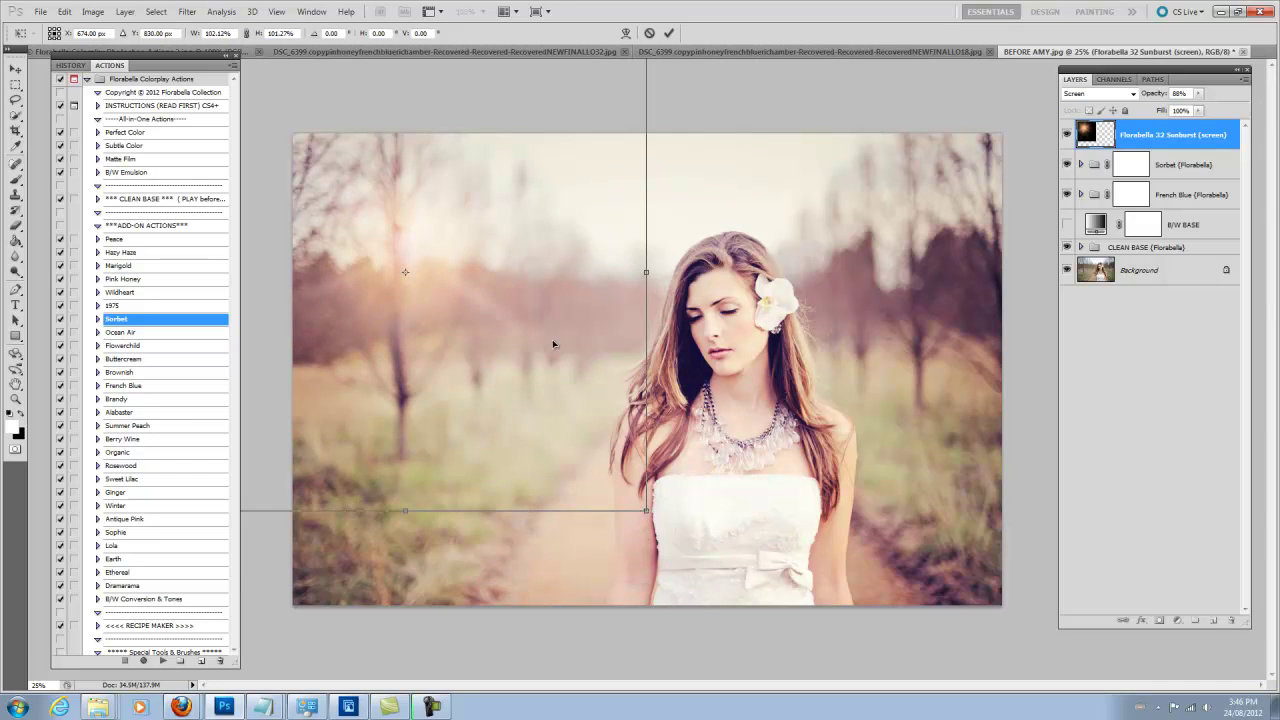
left_click_drag(422, 252, 416, 254)
left_click(669, 33)
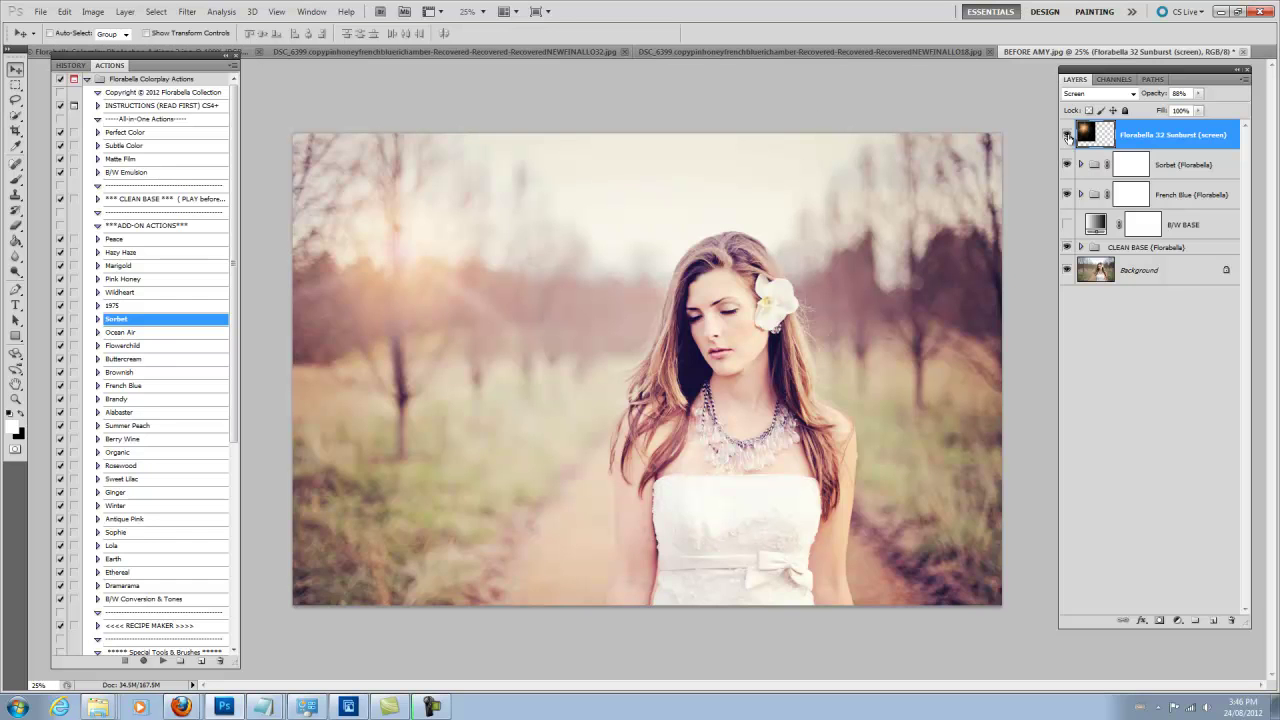
Step: Hide the sunburst layer and place the Florabella 18 Lightring file from the Florabella Light Overlays folder across the whole photo
left_click(1066, 134)
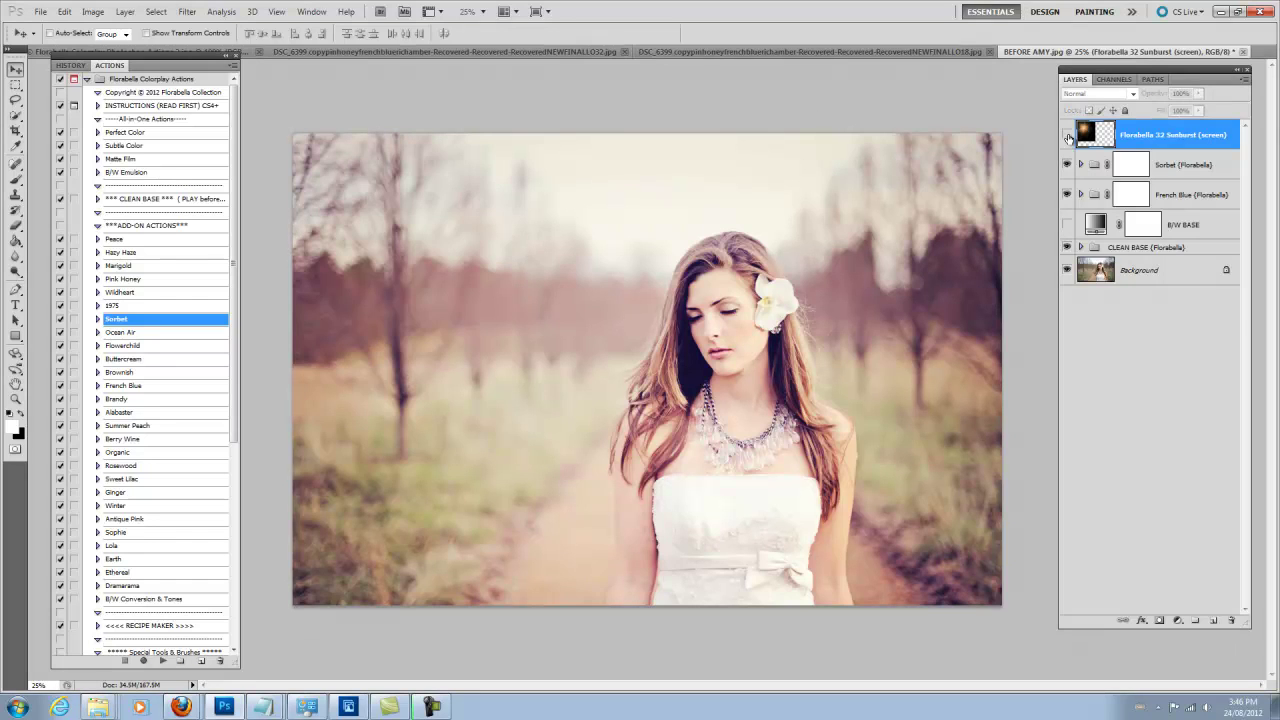
left_click(40, 11)
left_click(145, 271)
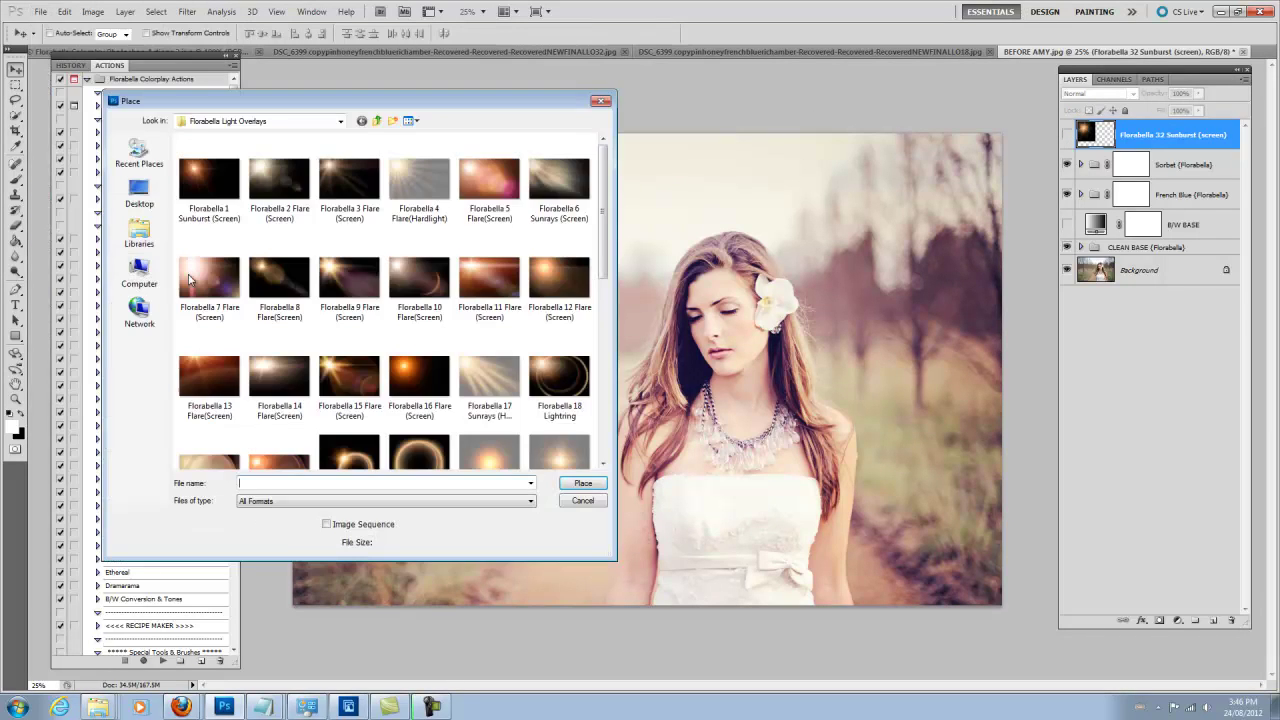
left_click_drag(606, 222, 606, 252)
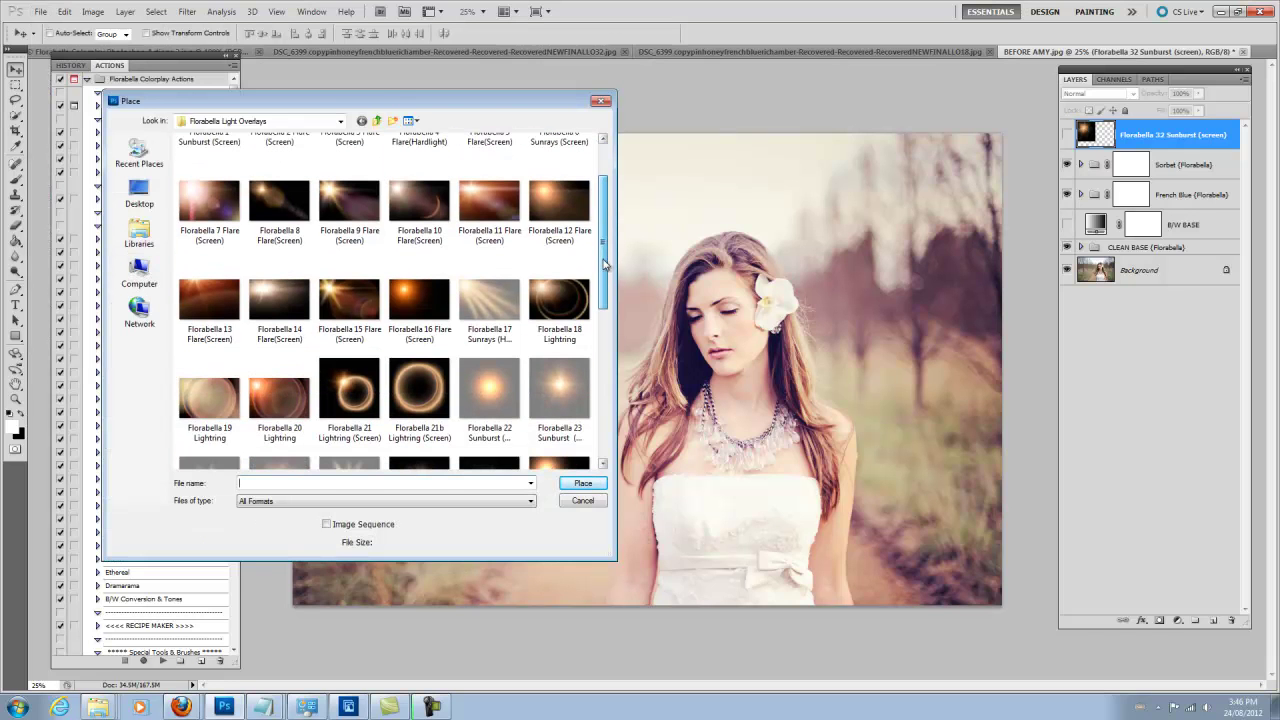
double_click(578, 309)
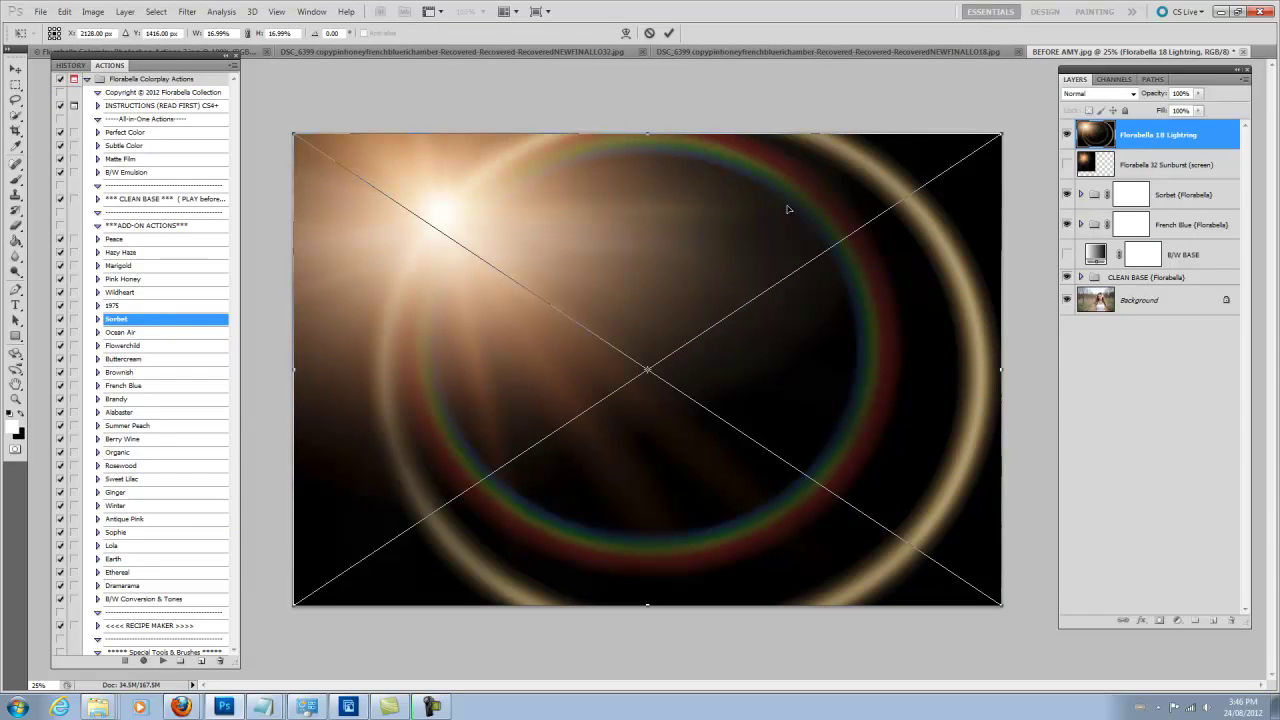
left_click(669, 33)
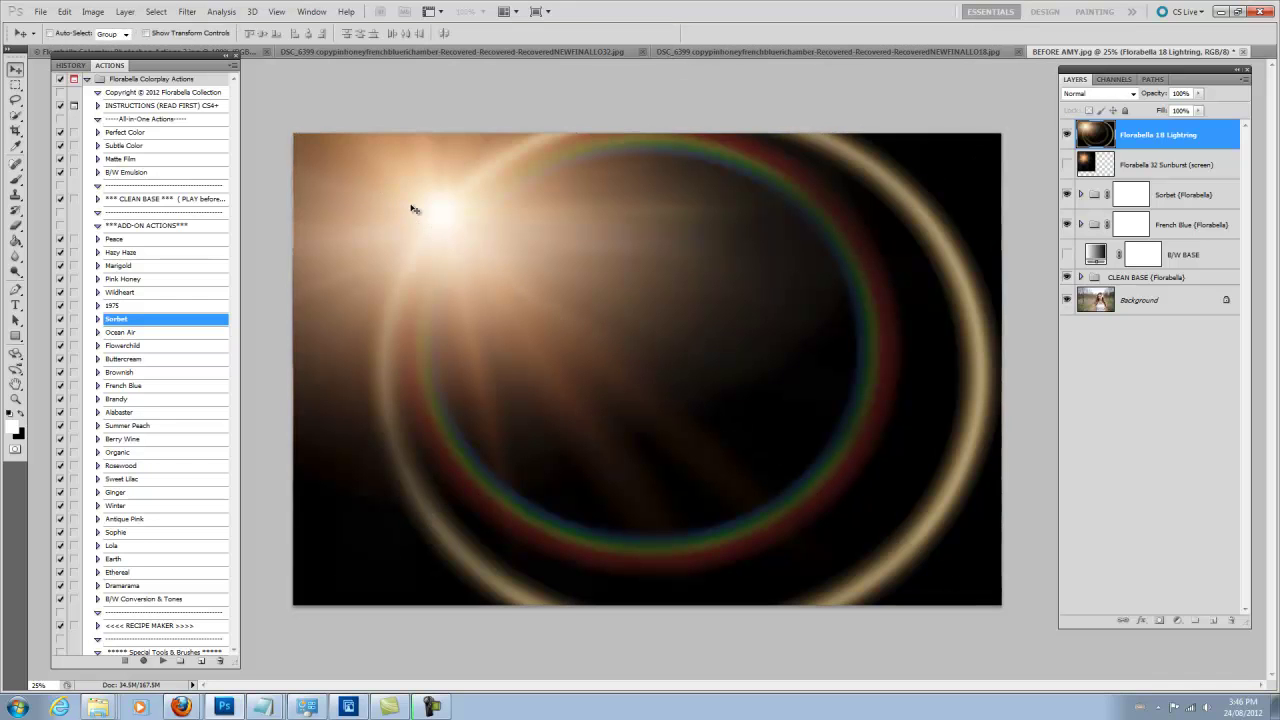
Step: Set the lightring layer's blend mode to Screen and scale the overlay to 114.15% from its upper-left corner
left_click(1133, 93)
left_click(1098, 214)
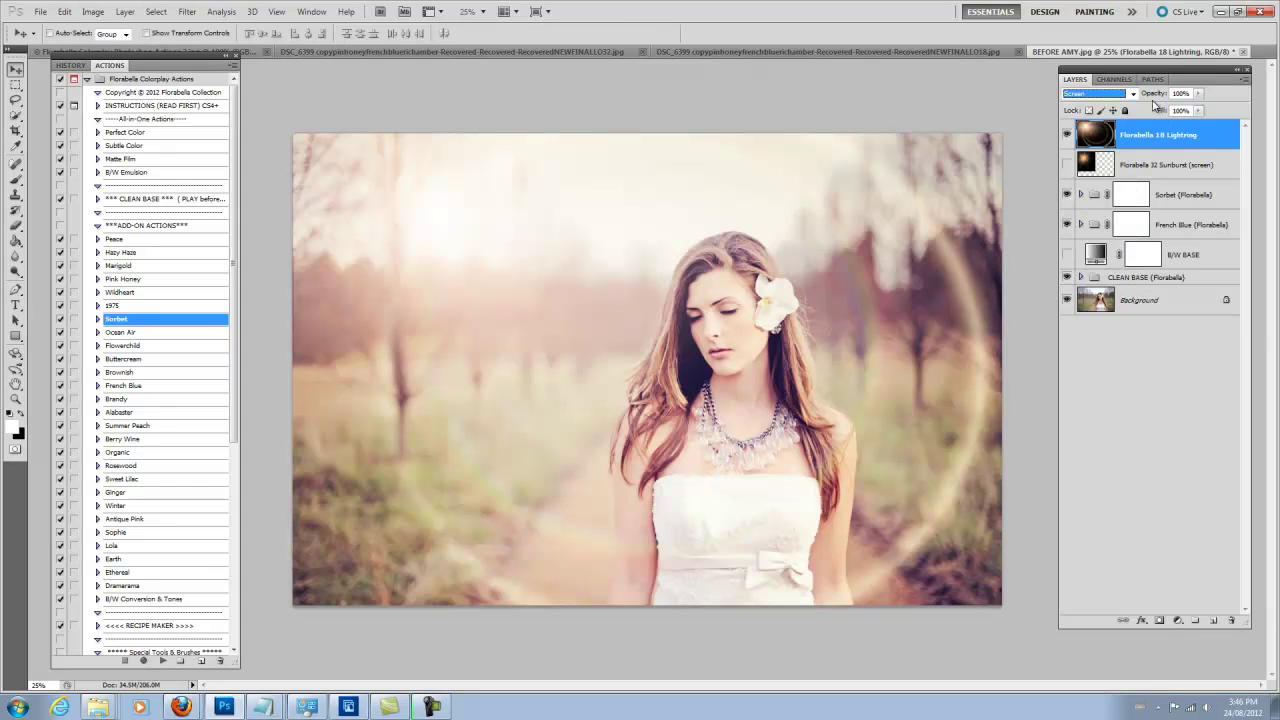
key("ctrl+t")
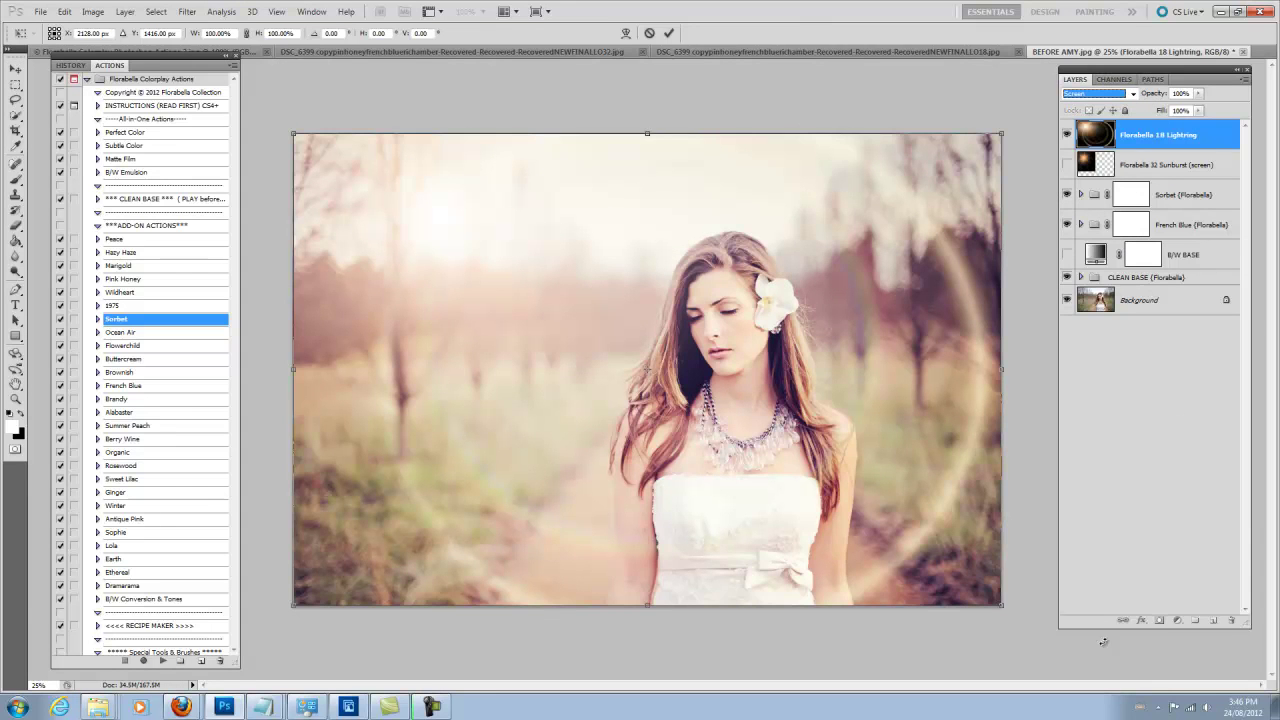
left_click_drag(1001, 605, 1104, 670)
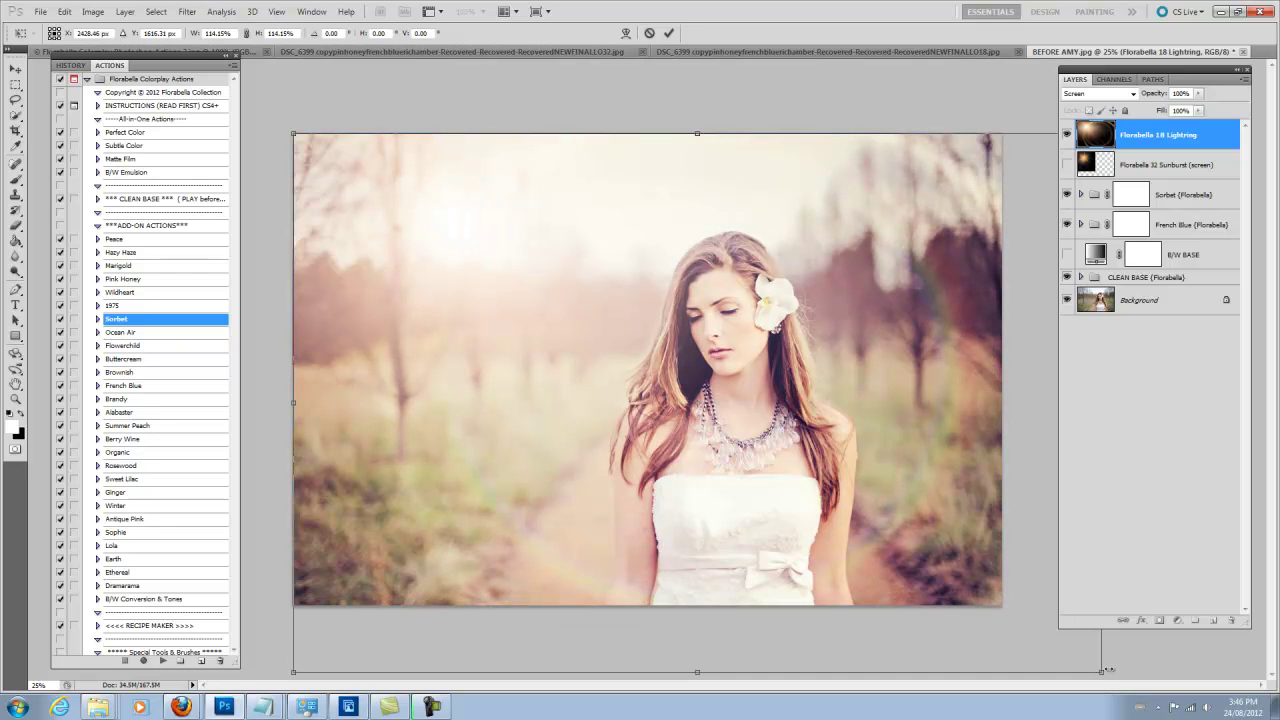
left_click(669, 33)
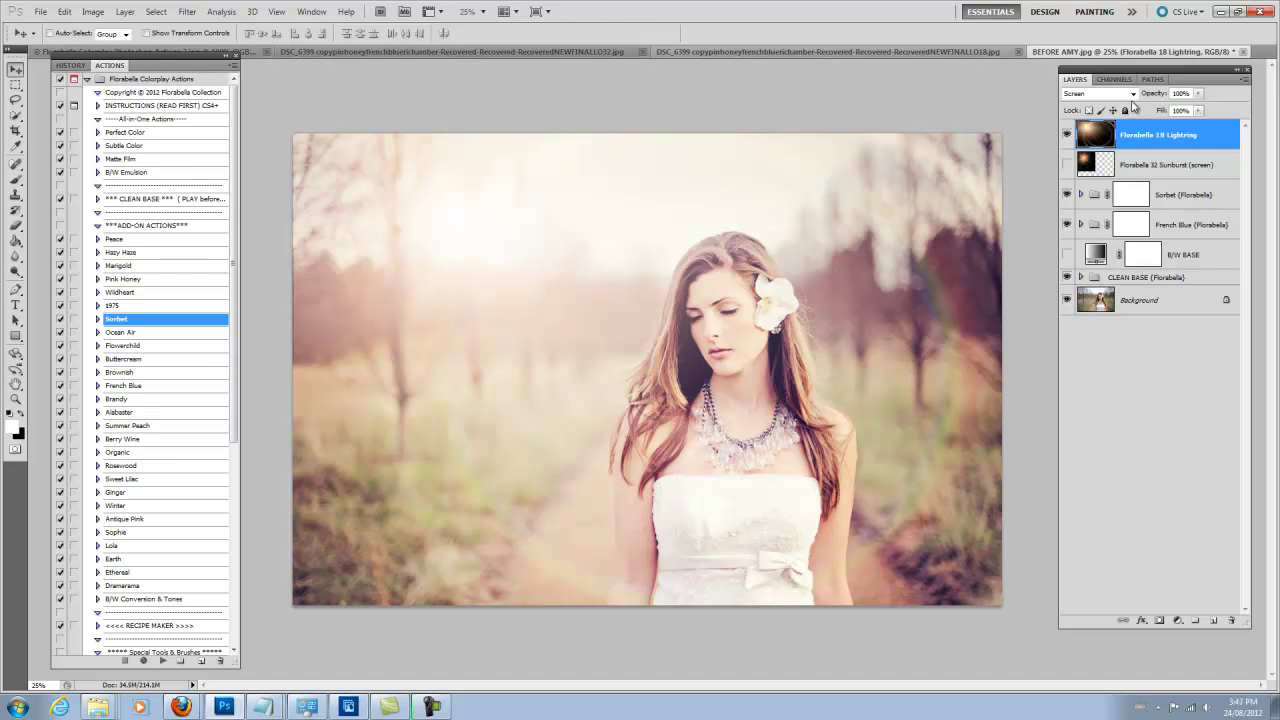
Step: Preview the lightring overlay in Normal blend mode and return it to Screen
left_click(1098, 93)
left_click(1078, 93)
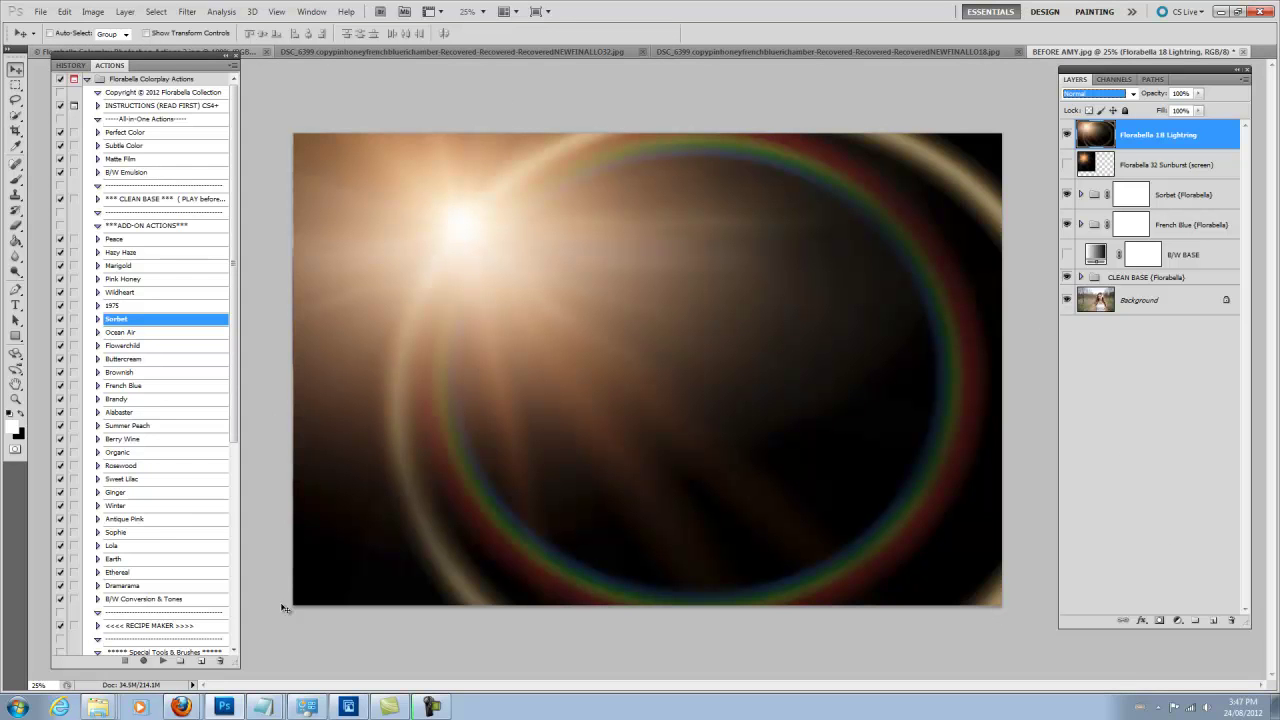
left_click(1128, 95)
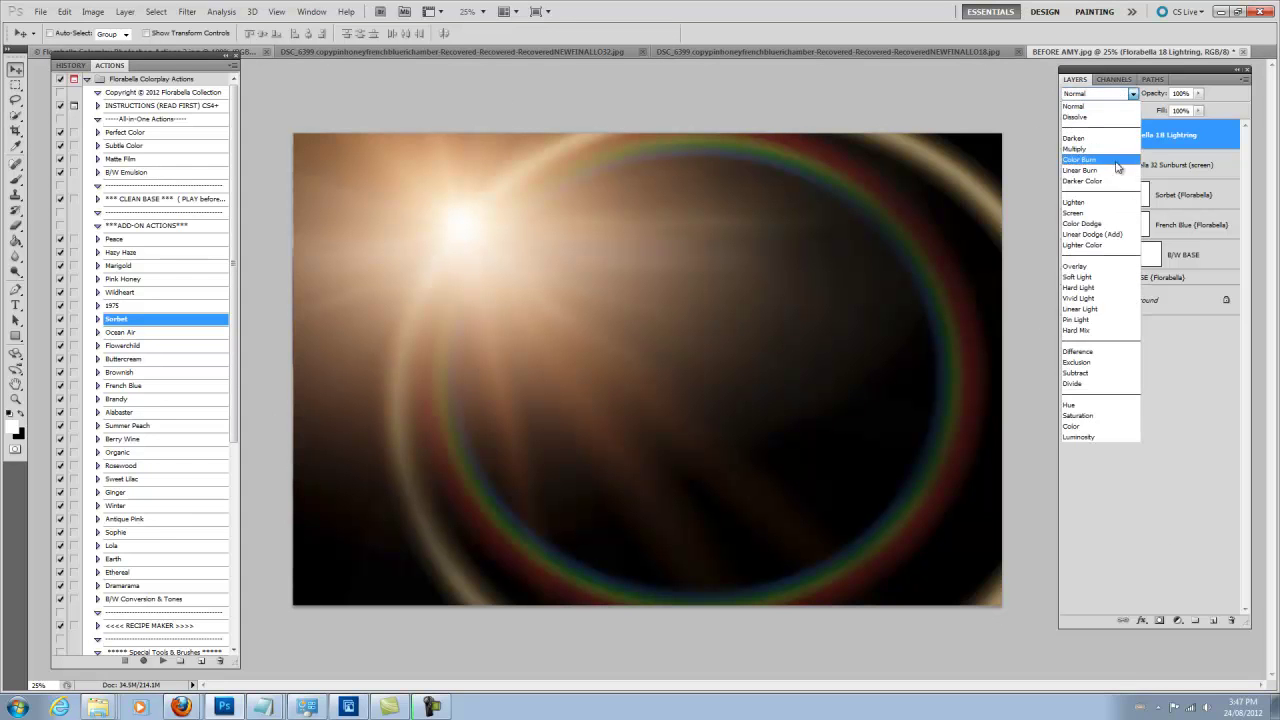
left_click(1095, 213)
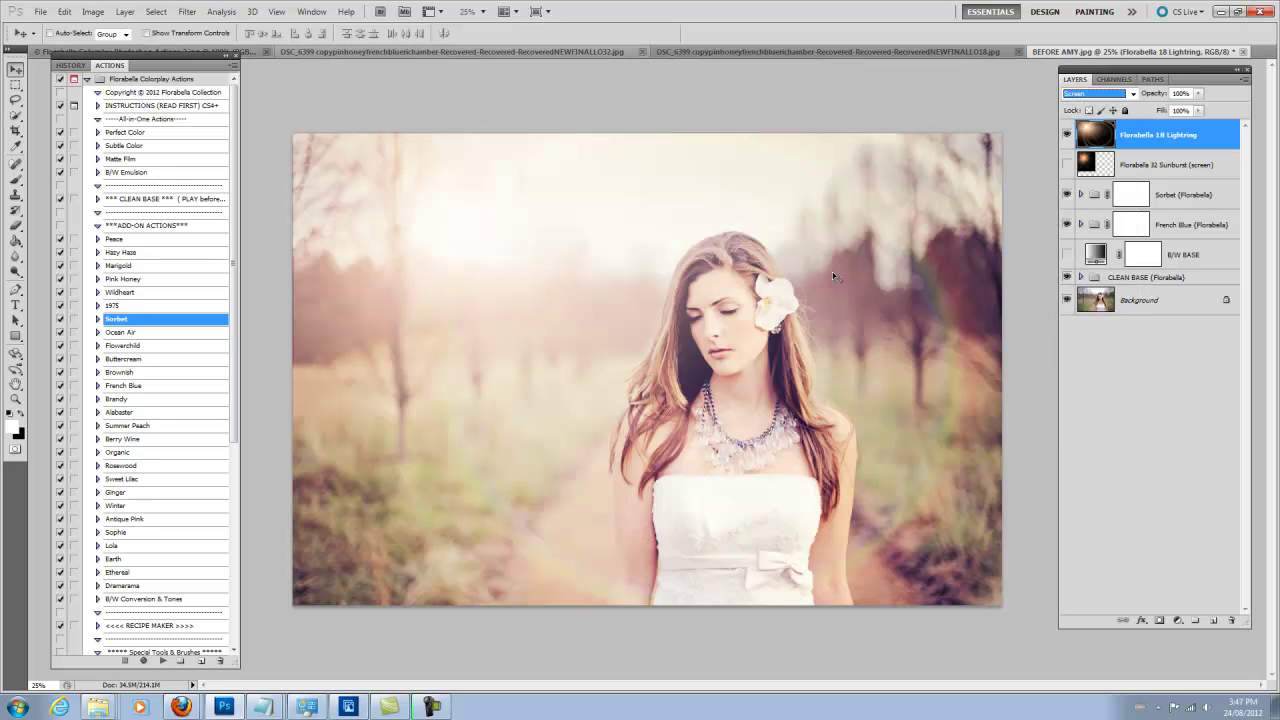
Step: Hide the lightring layer, show the Florabella 32 Sunburst layer and switch its blend mode to Normal
left_click(1066, 134)
left_click(1066, 164)
left_click(1153, 165)
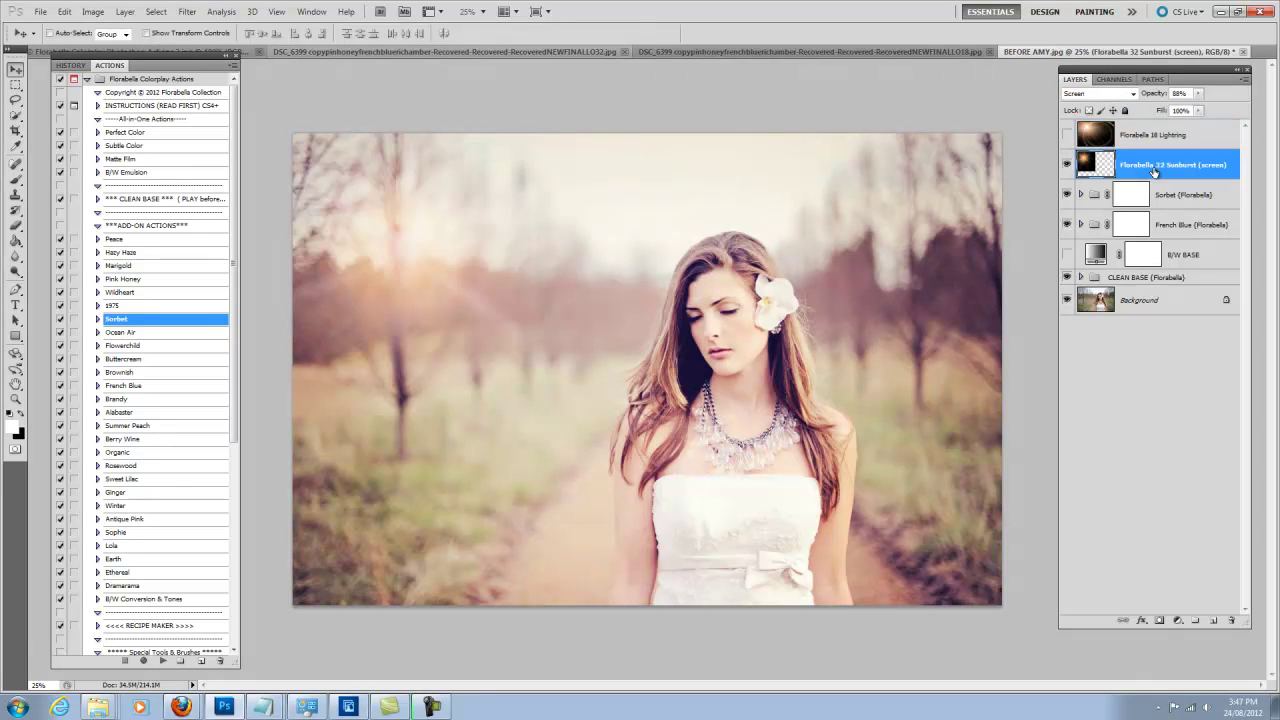
left_click(1128, 93)
left_click(1090, 90)
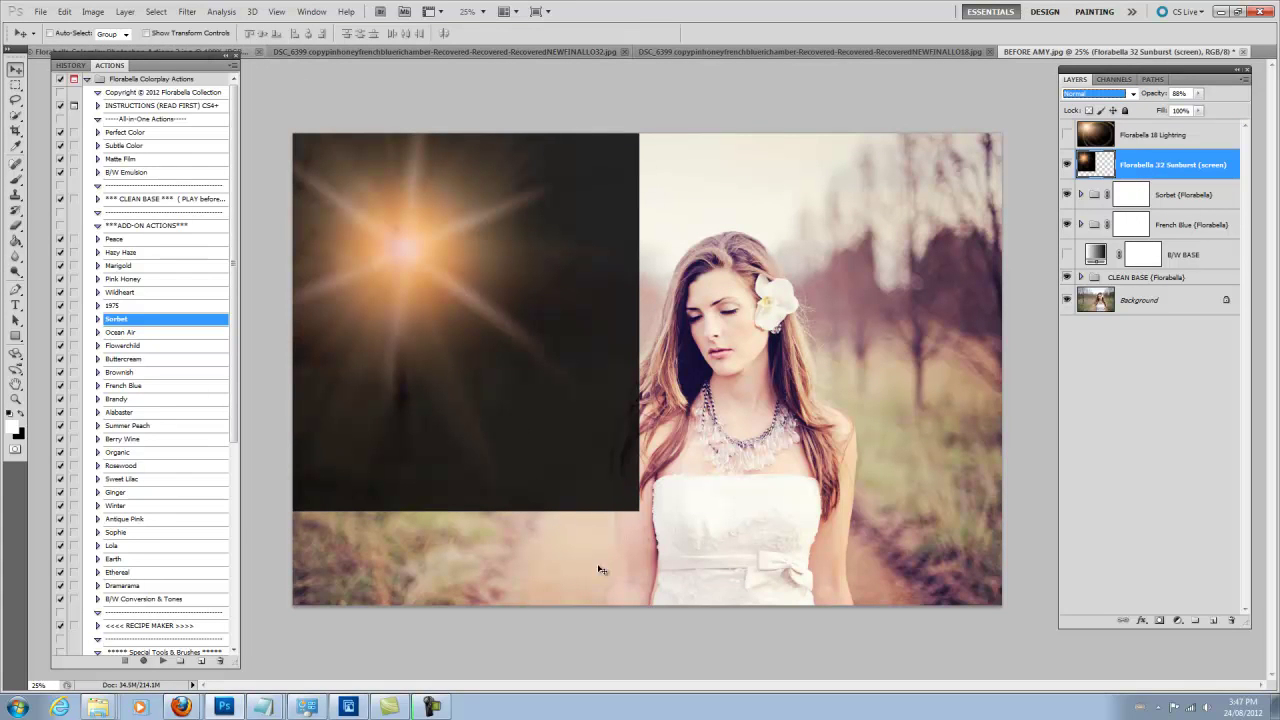
Step: Hide the sunburst layer, show the lightring layer again and set the lightring's opacity to 90%
left_click(1066, 164)
left_click(1066, 135)
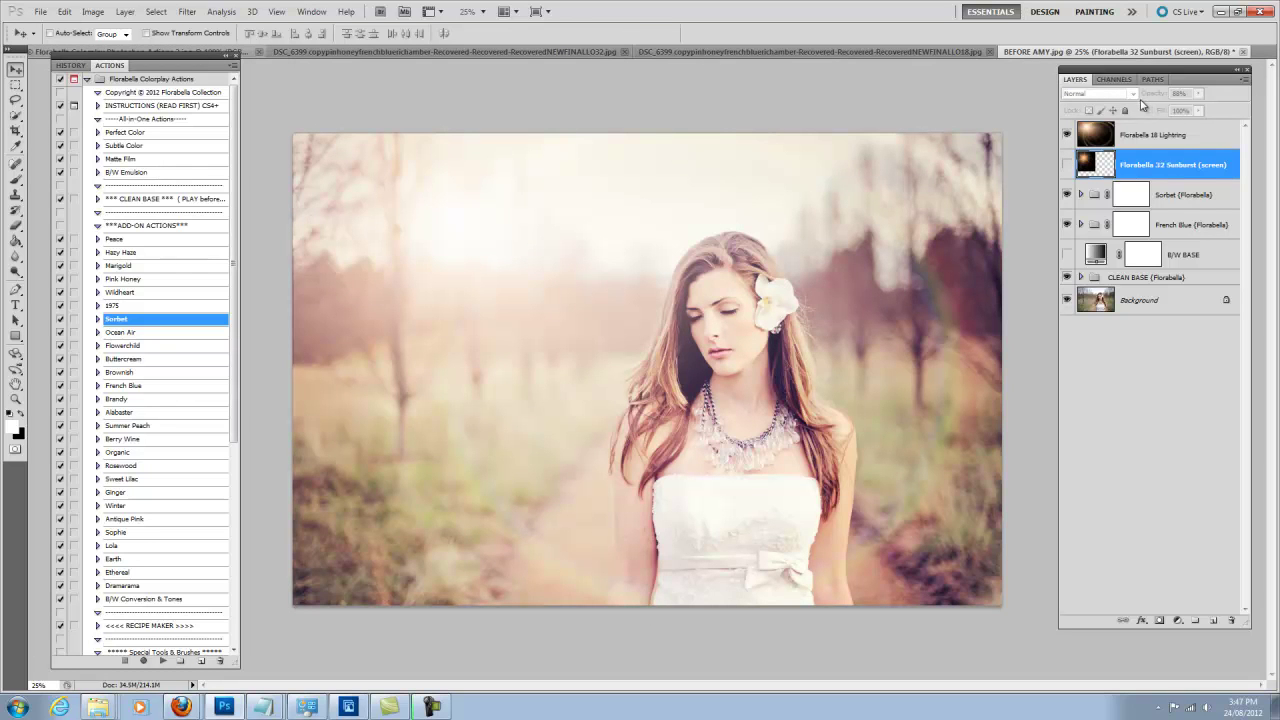
left_click(1141, 135)
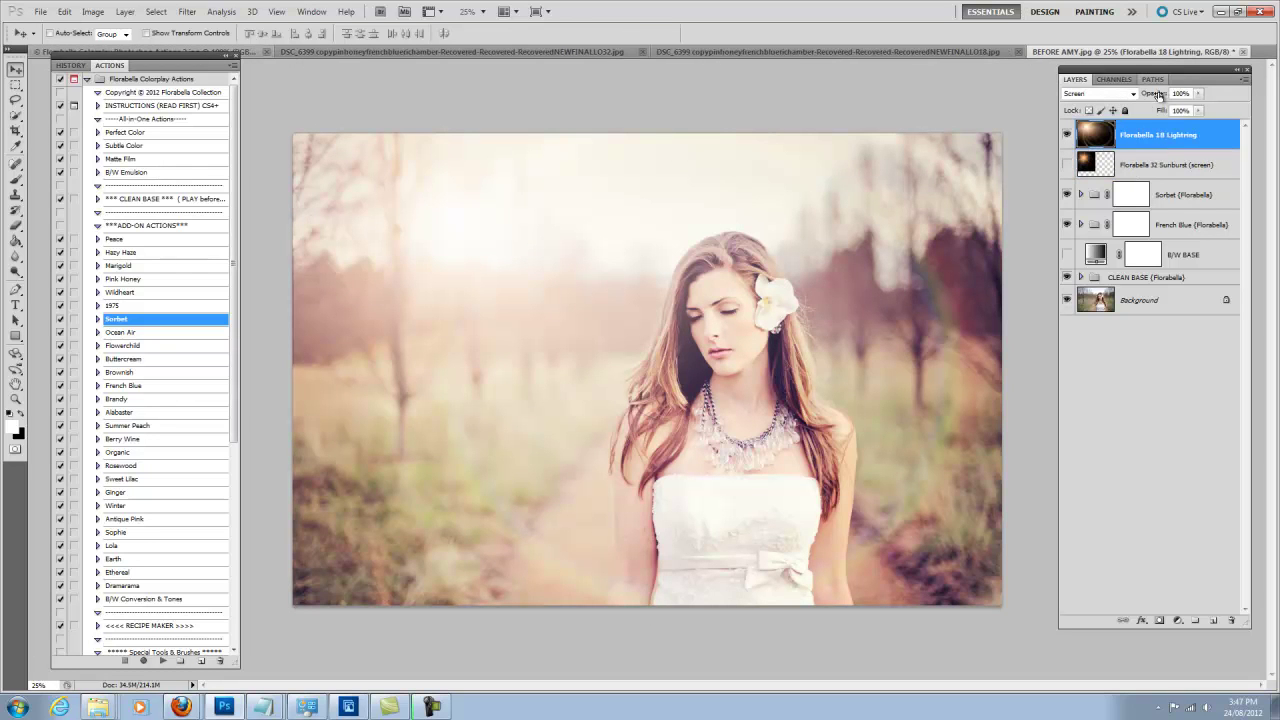
left_click_drag(1157, 94, 1058, 101)
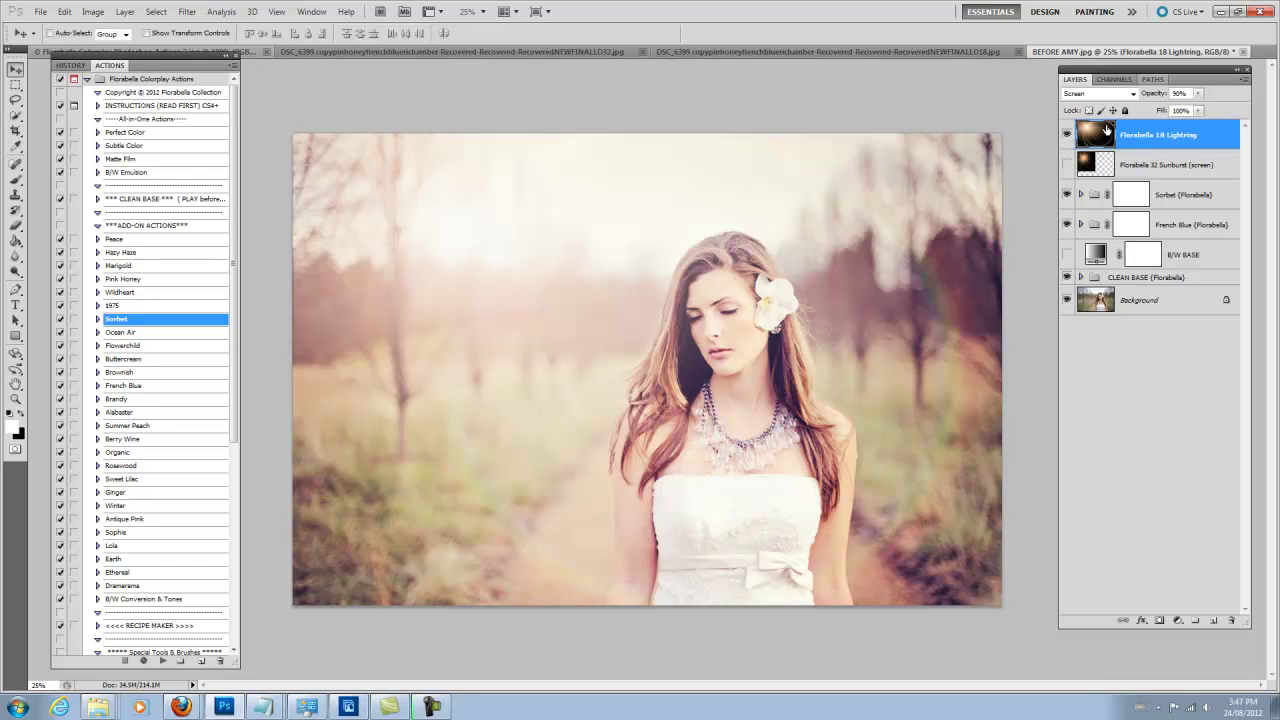
Step: Hide the lightring layer and place the Florabella 22 Sunburst (Hardlight) overlay over the trees in the photo's upper-left area
left_click(1066, 136)
left_click(40, 11)
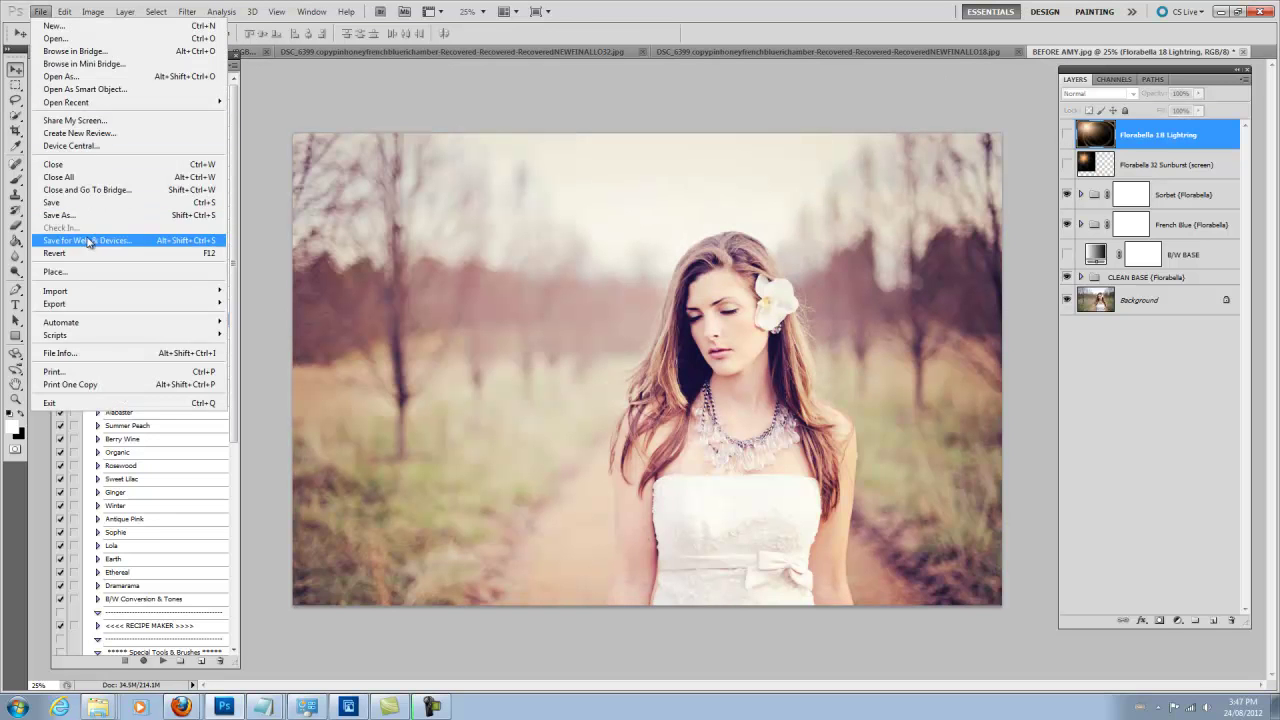
left_click(60, 272)
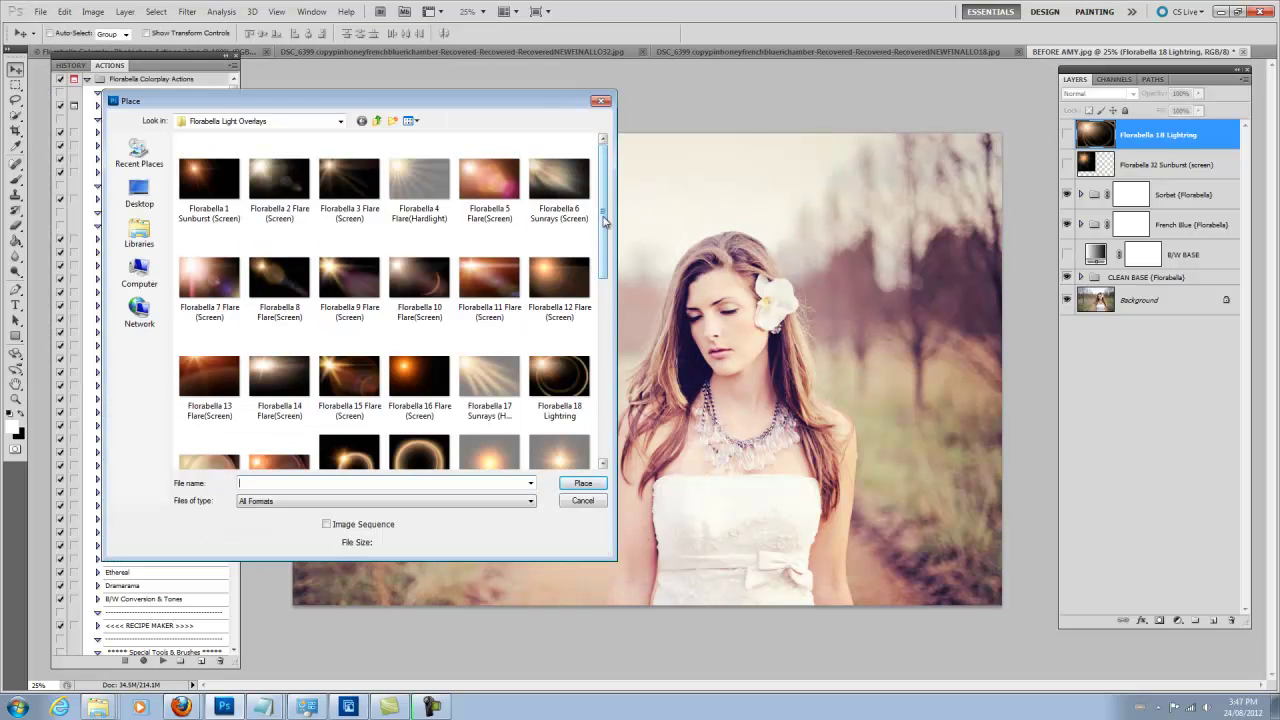
left_click_drag(606, 240, 606, 325)
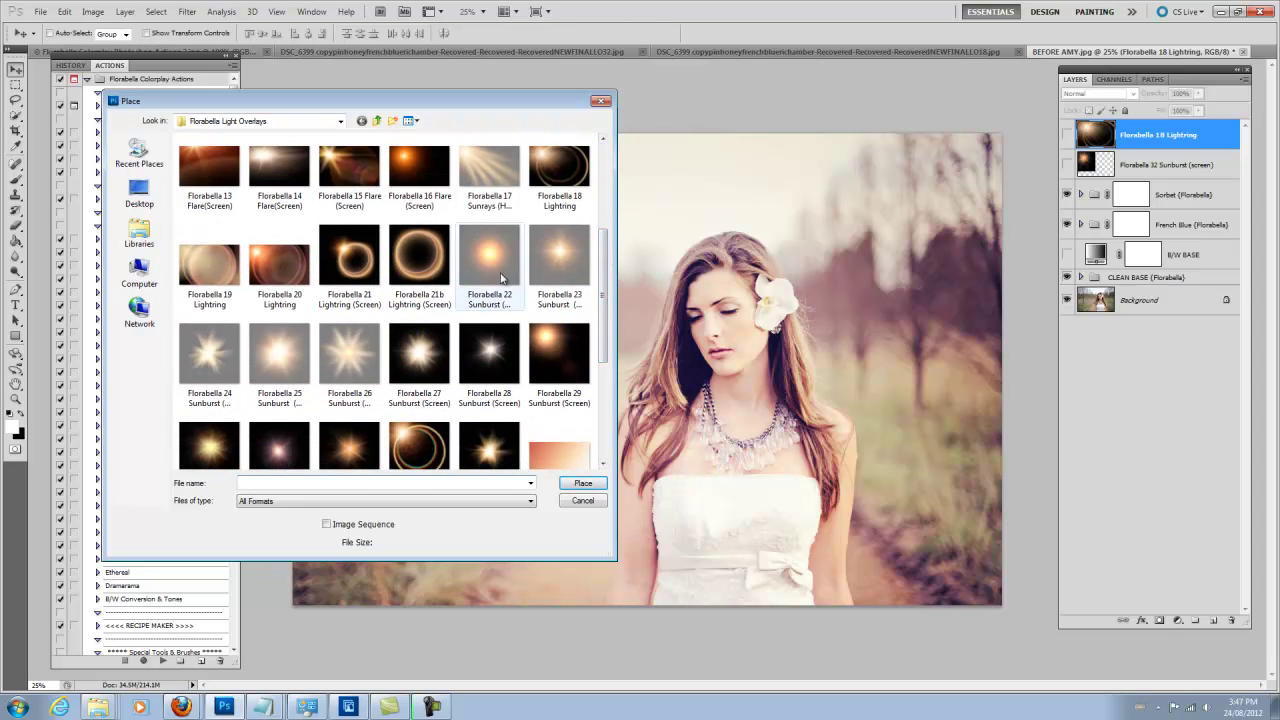
double_click(483, 252)
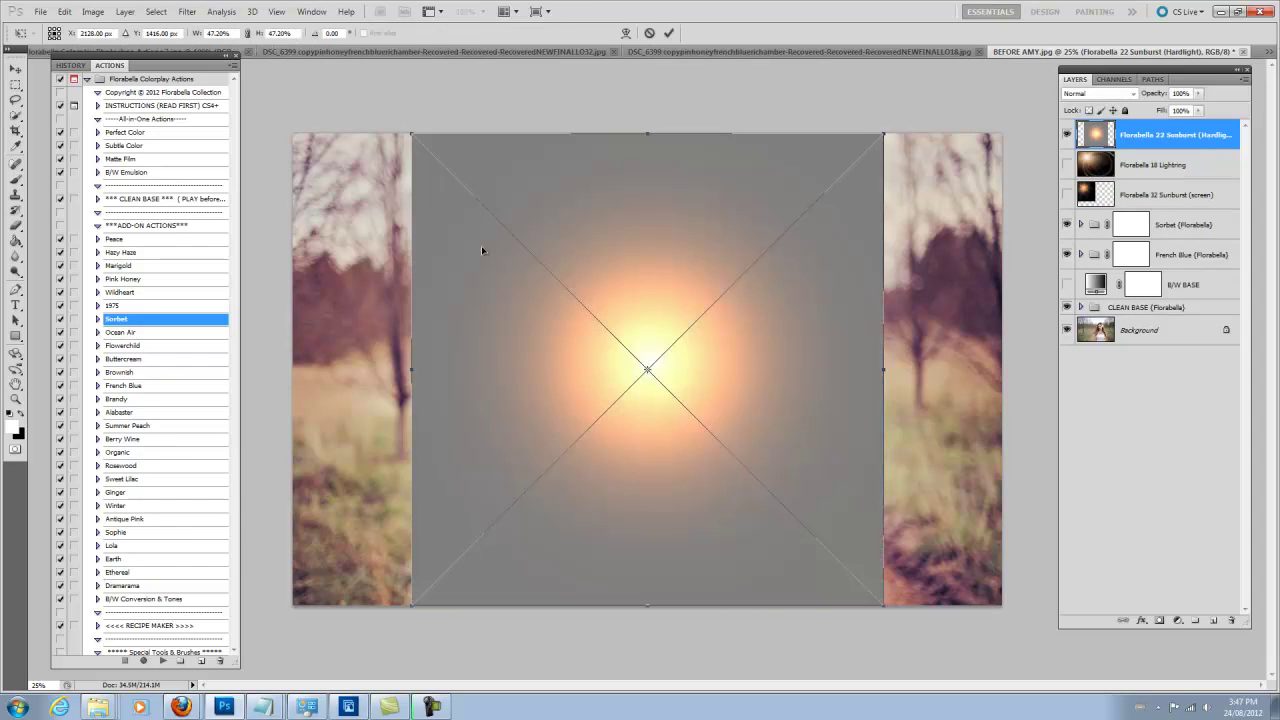
left_click_drag(630, 347, 394, 254)
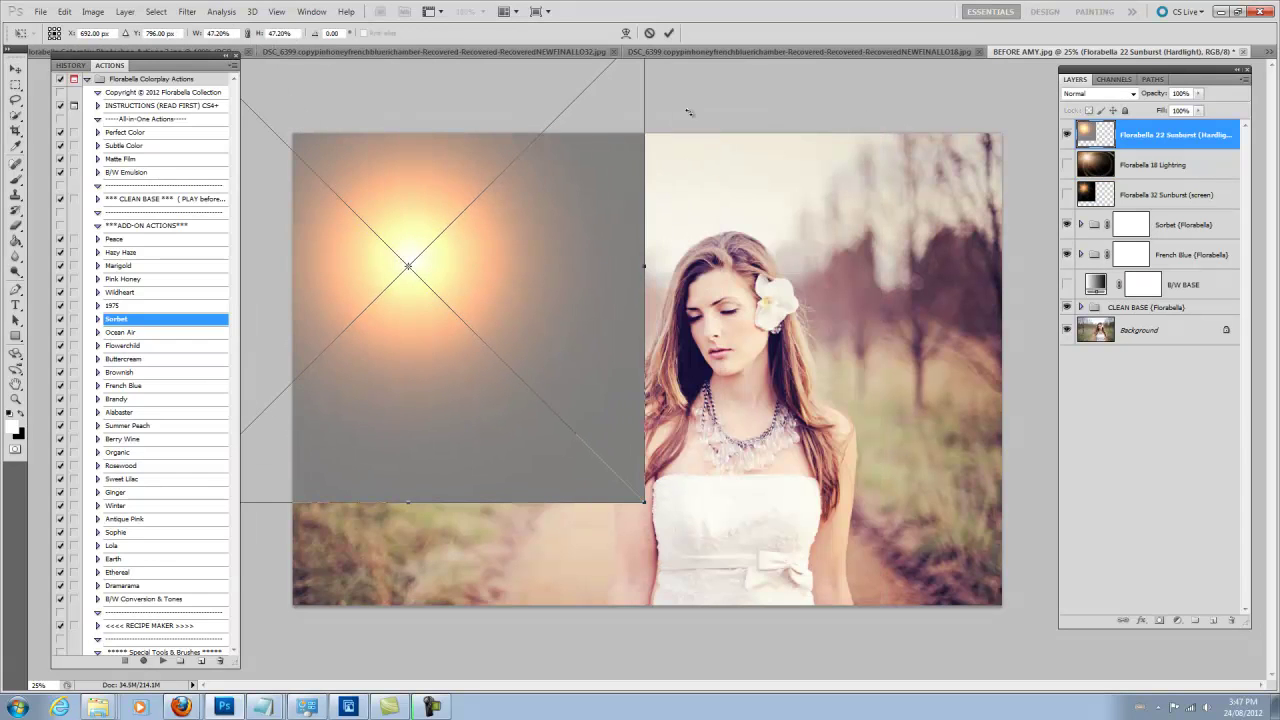
left_click(669, 34)
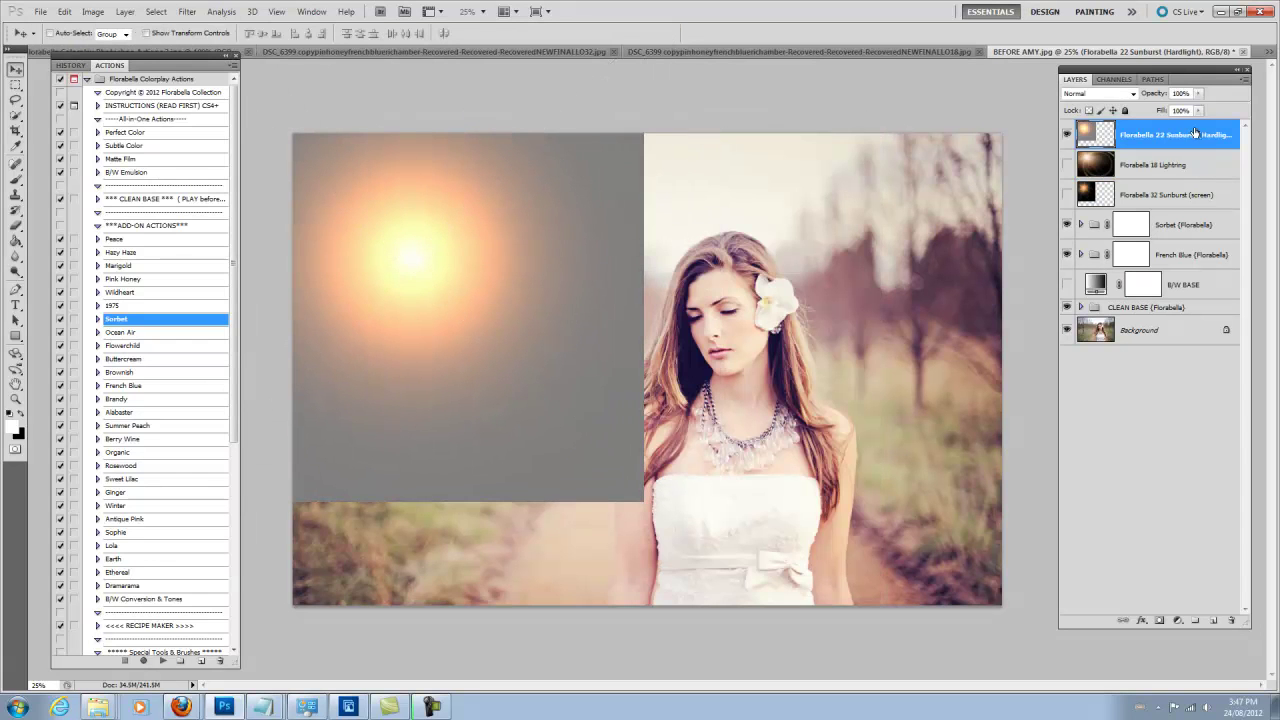
Step: Set the Florabella 22 Sunburst layer's blend mode to Hard Light and its opacity to 51%
left_click(1128, 94)
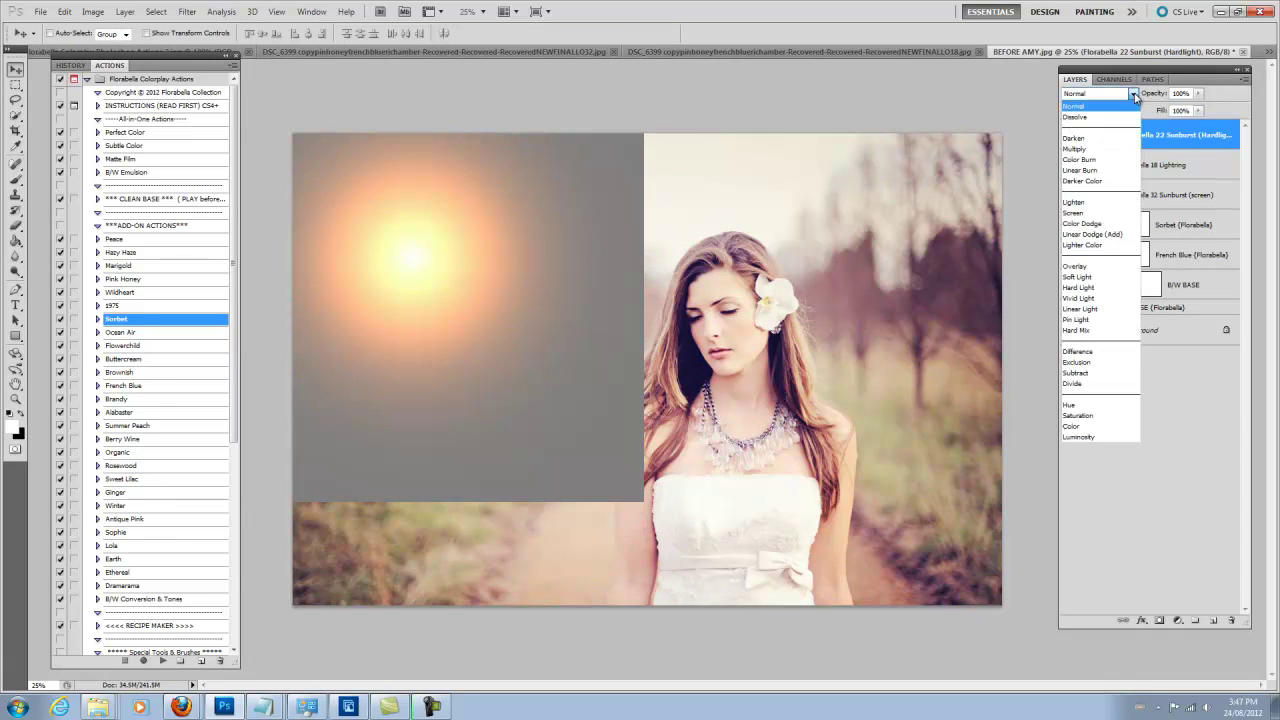
left_click(1104, 288)
left_click_drag(1165, 97, 1129, 105)
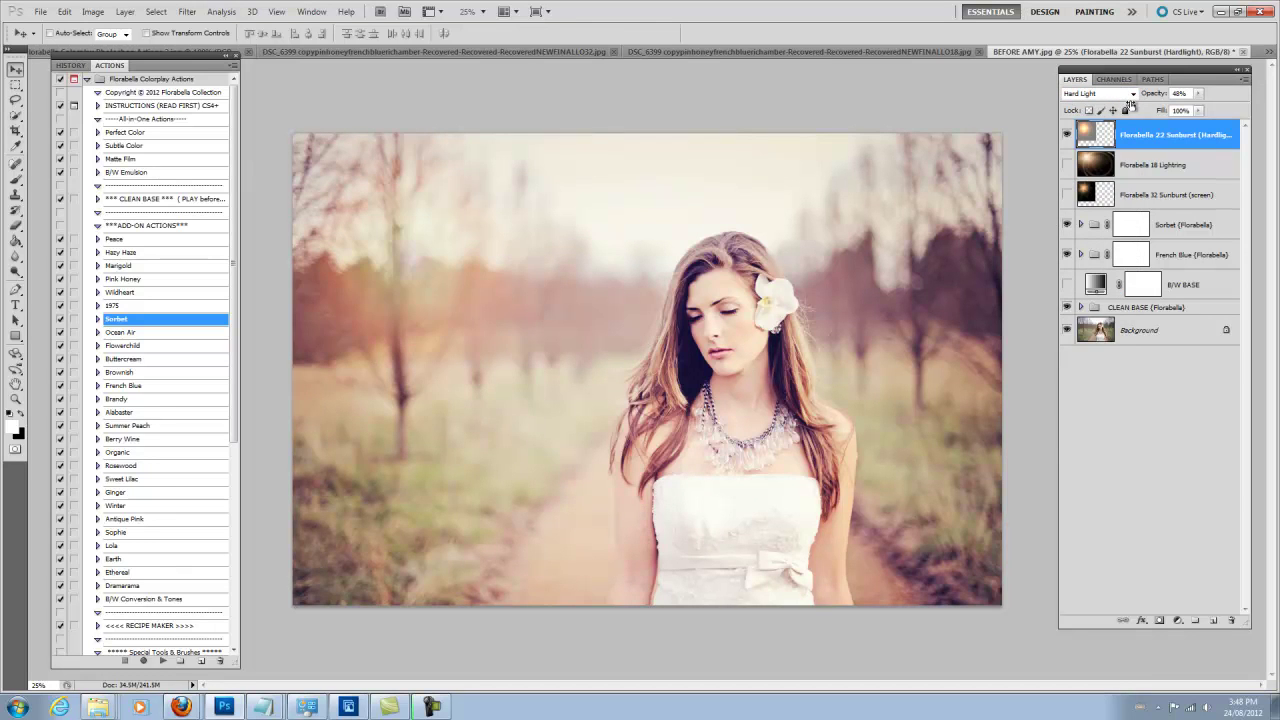
Step: Try the Florabella 22 Sunburst layer in Overlay and in Soft Light, with the Soft Light version at 80% opacity
left_click(1133, 94)
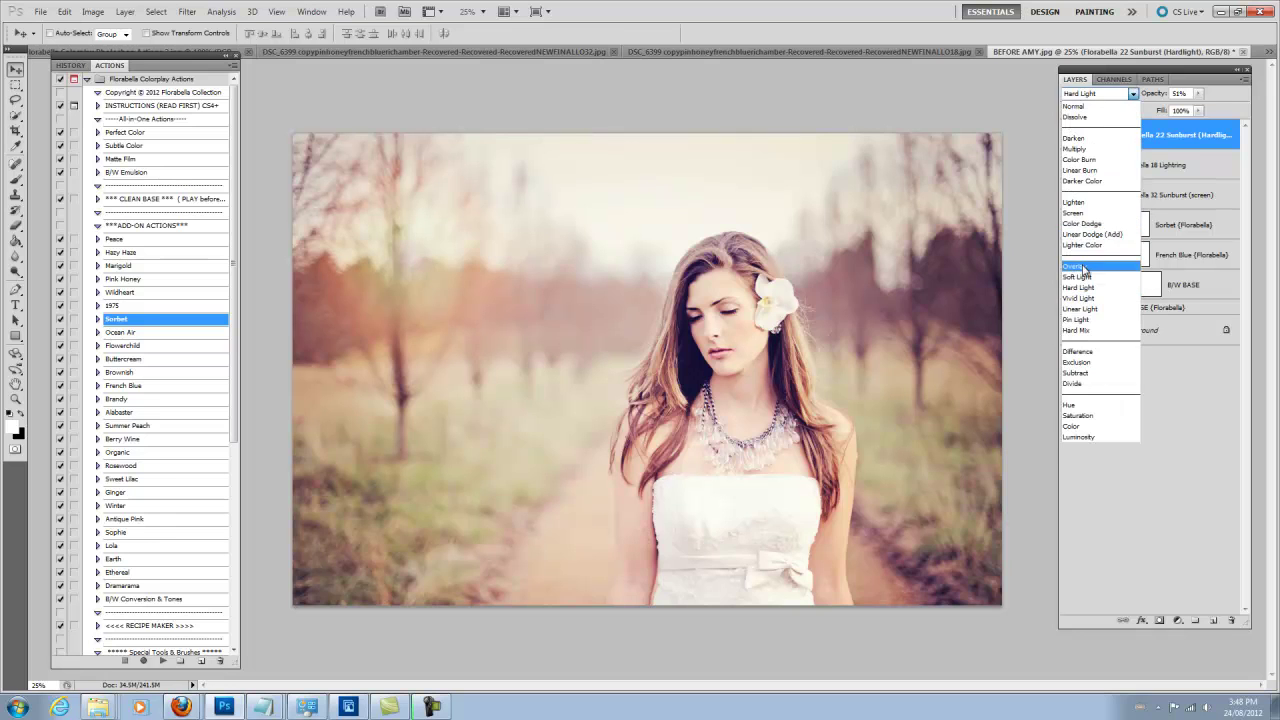
left_click(1100, 256)
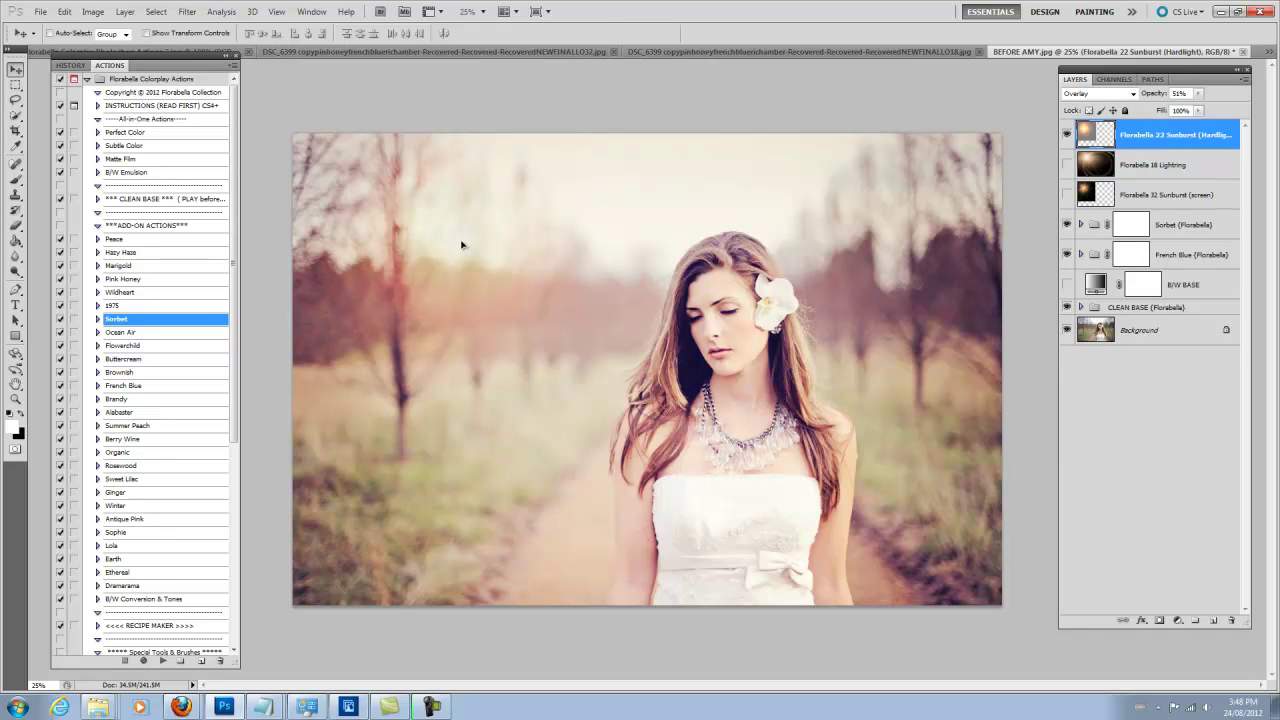
left_click(1133, 94)
left_click(1088, 277)
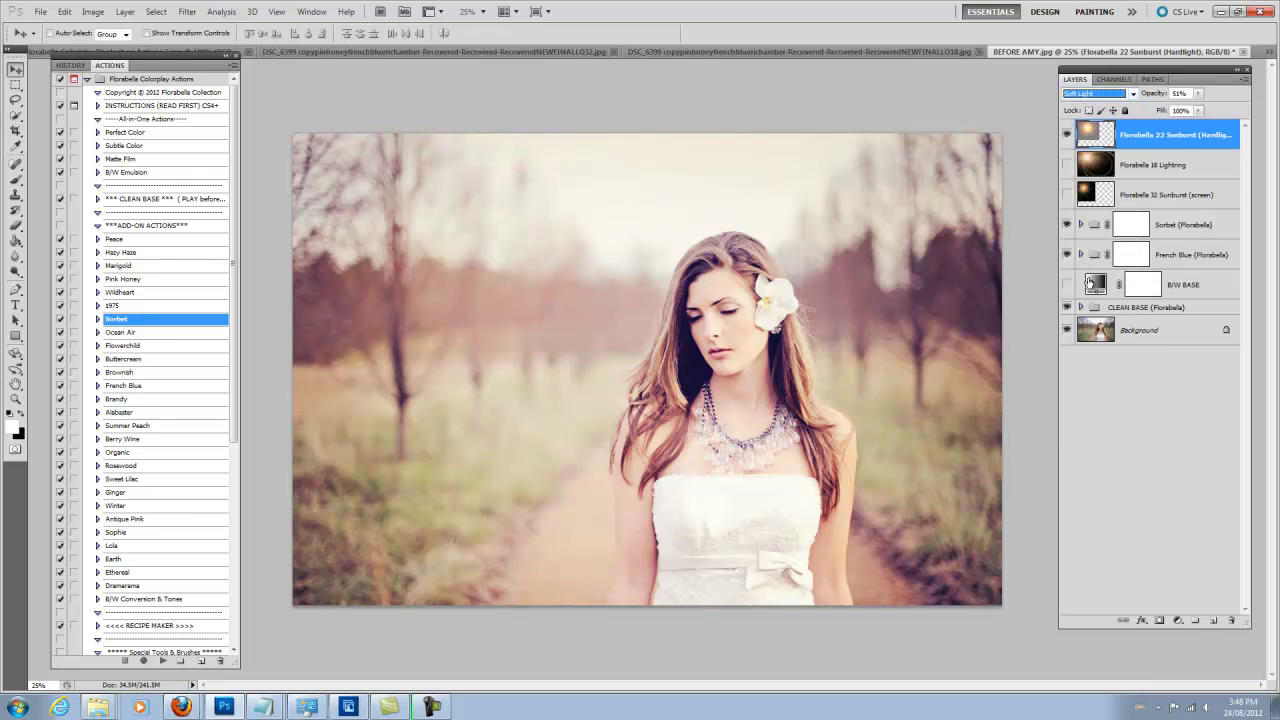
left_click_drag(1146, 96, 1180, 96)
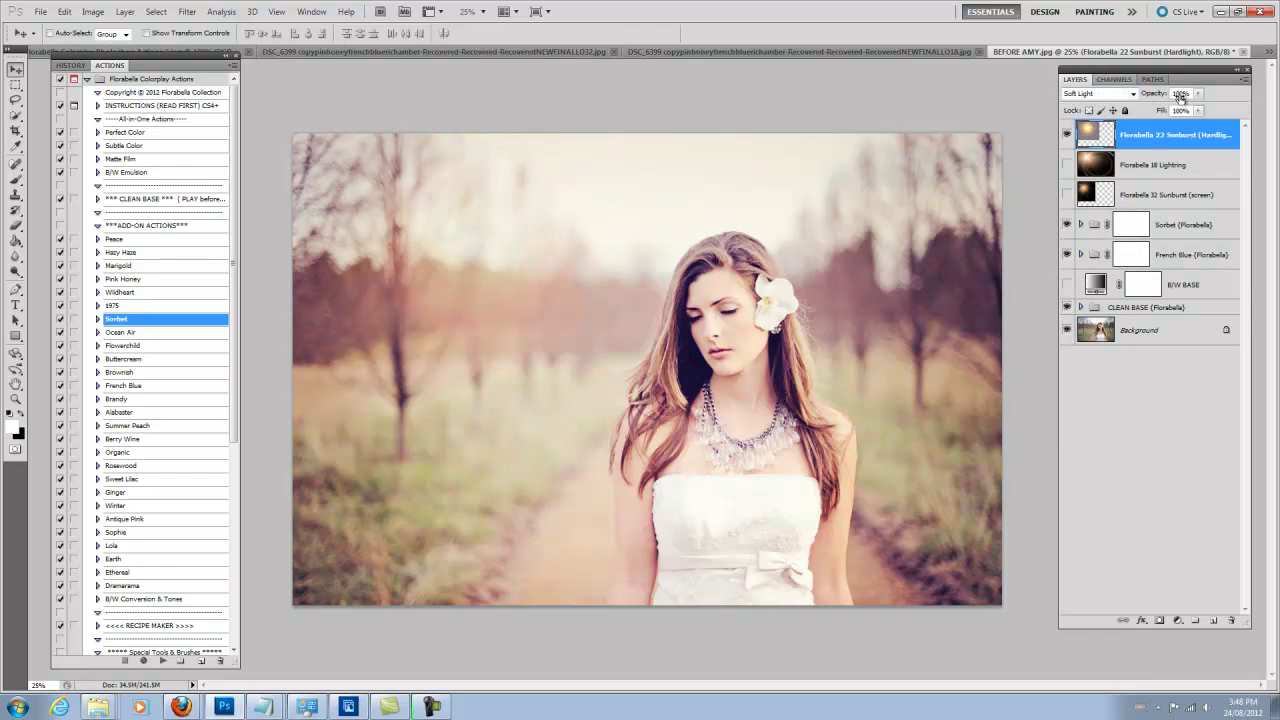
type("80")
Step: Switch the Florabella 22 Sunburst layer back to Hard Light and set its opacity to 59%
left_click(1133, 94)
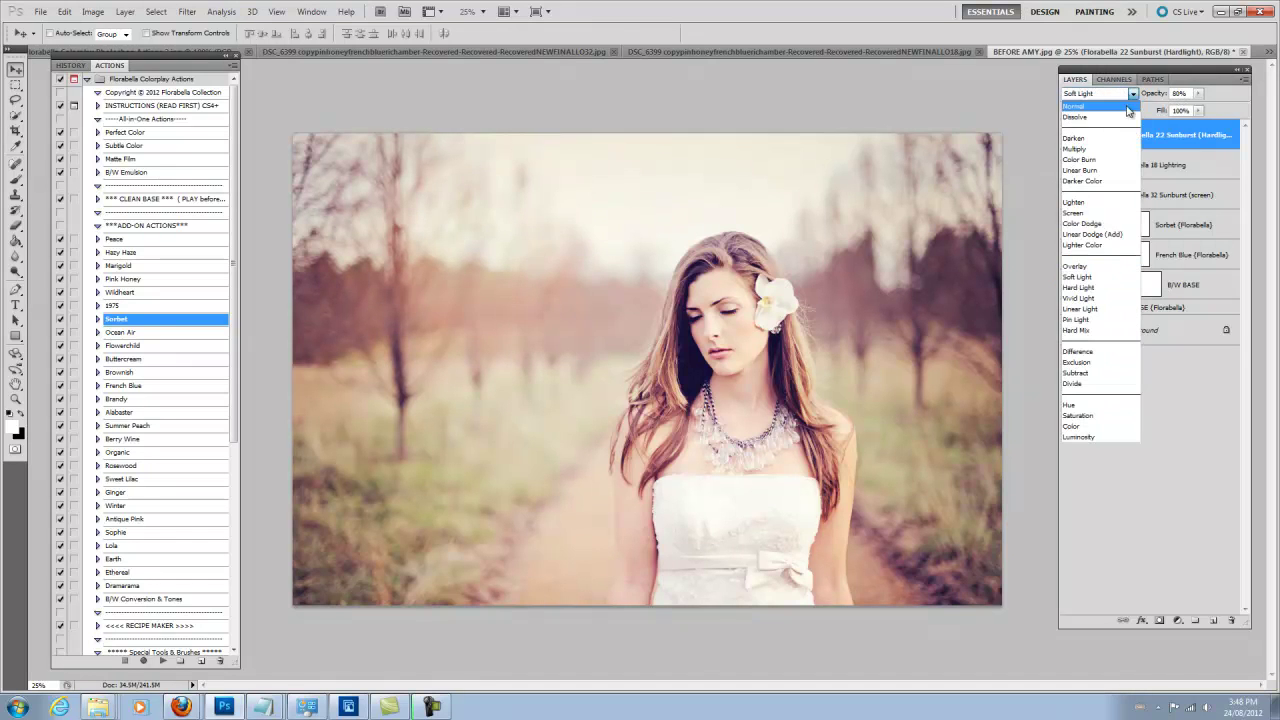
left_click(1105, 287)
left_click_drag(1156, 96, 1140, 104)
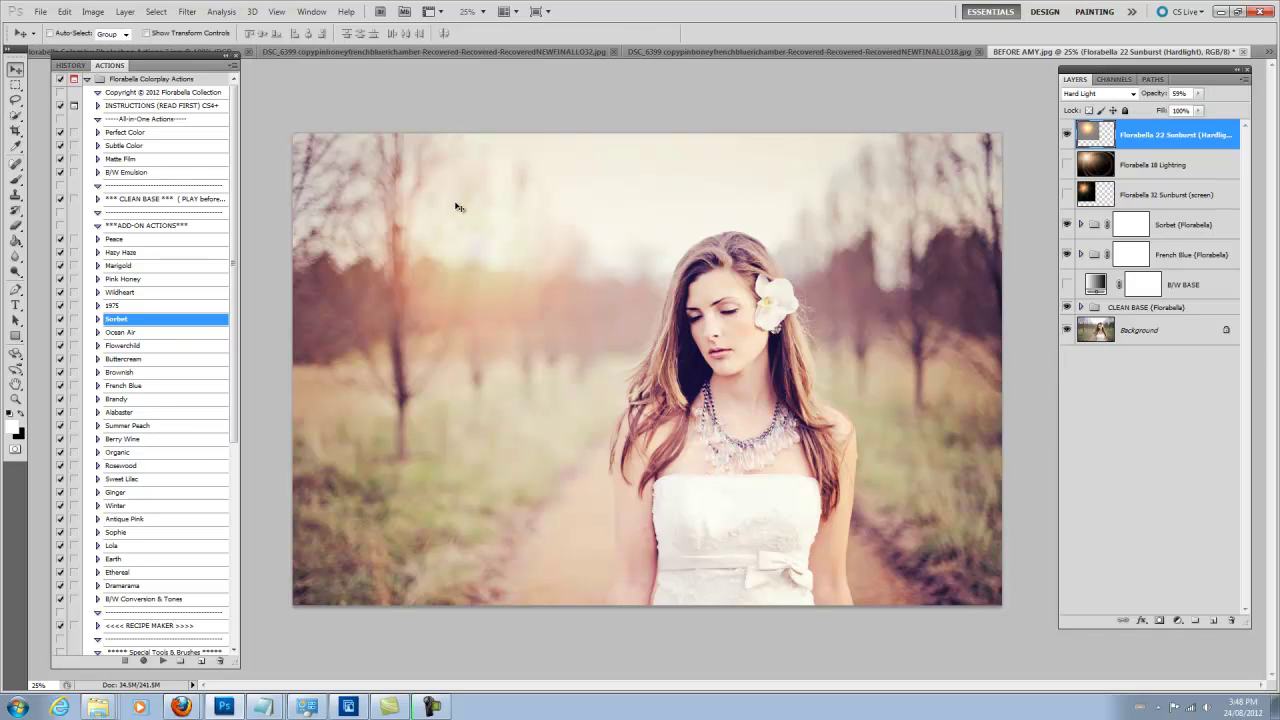
Step: Adjust the Florabella 22 Sunburst layer with Hue/Saturation, using a hue of -1 and a saturation of -21
left_click(104, 13)
mouse_move(127, 46)
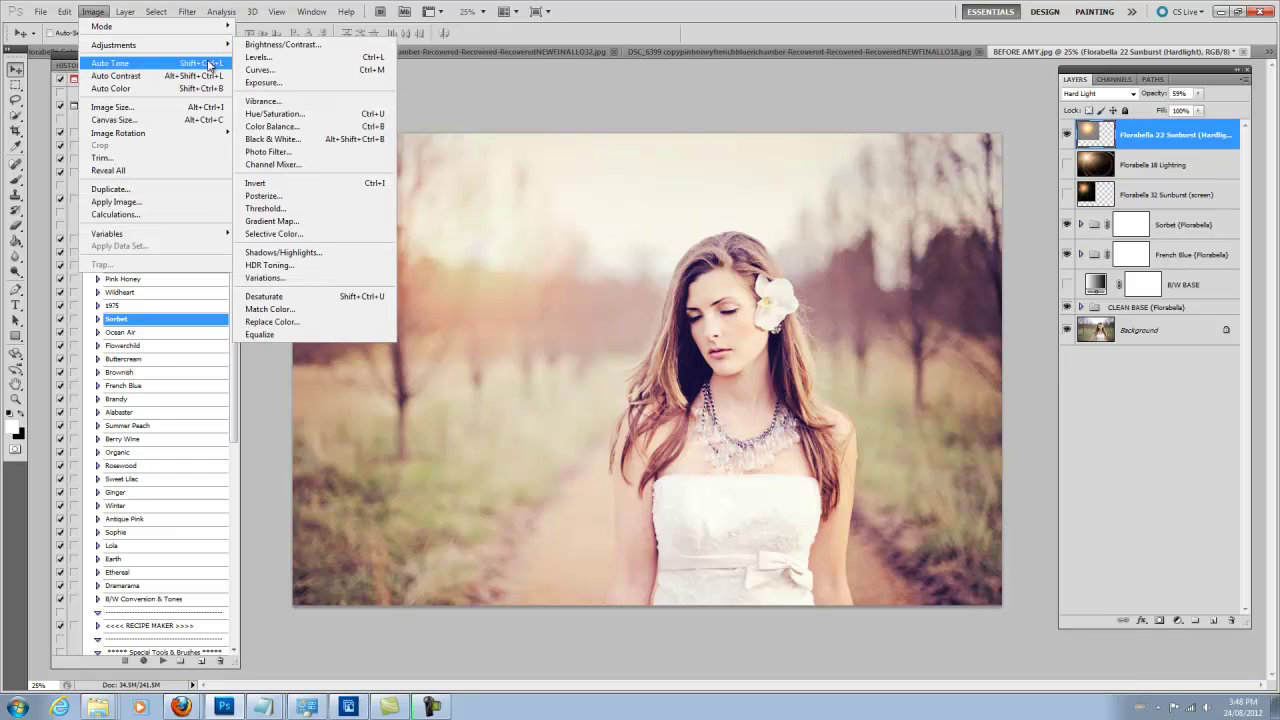
left_click(343, 115)
left_click_drag(692, 140, 1122, 355)
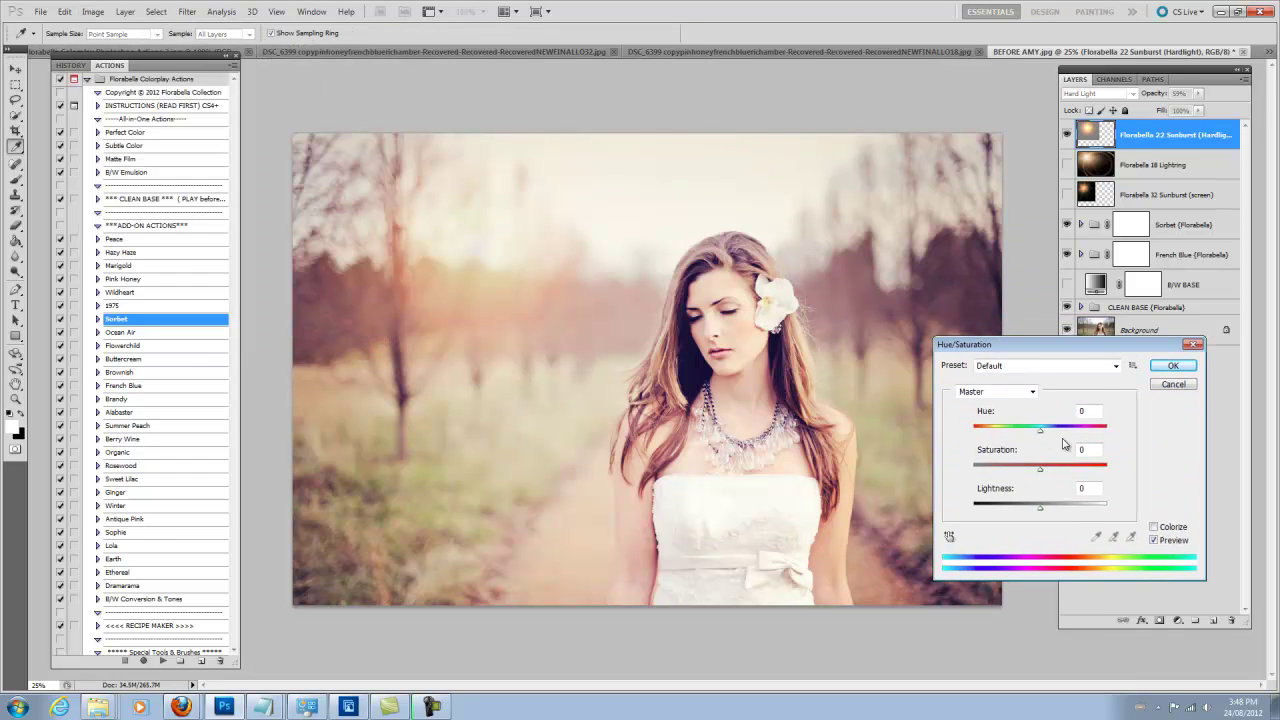
left_click_drag(1042, 436, 1026, 486)
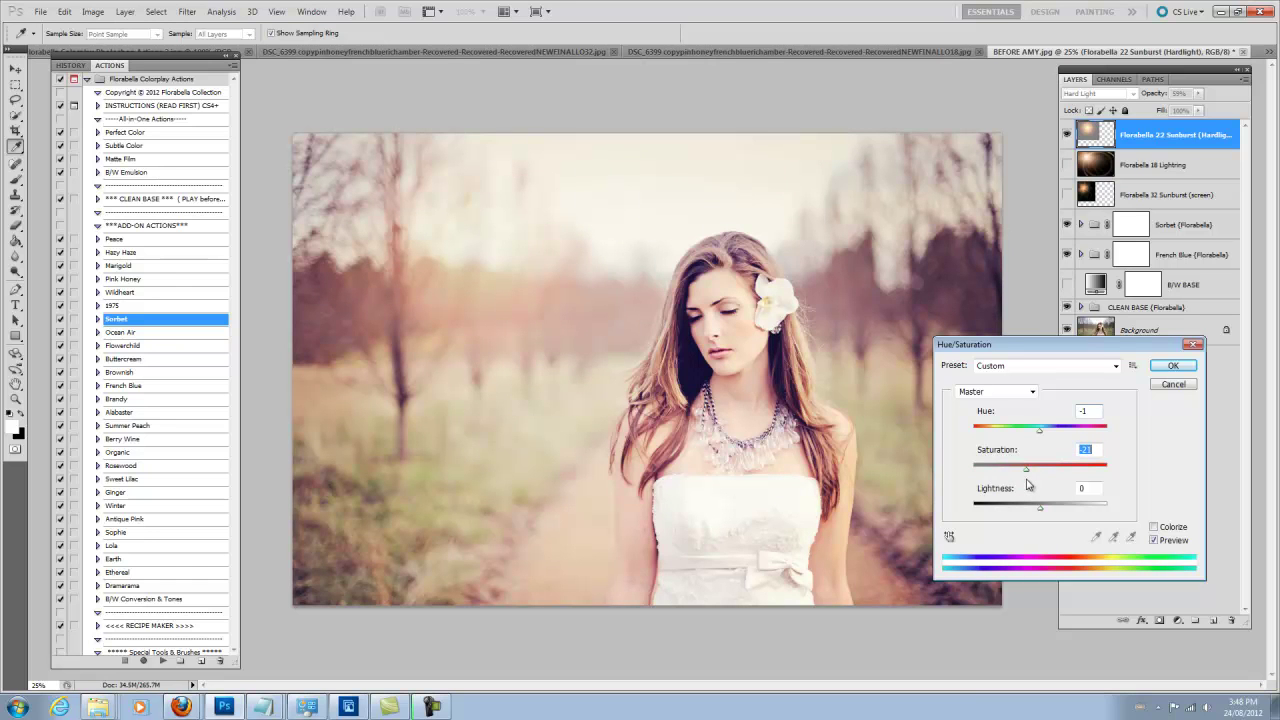
left_click(1166, 383)
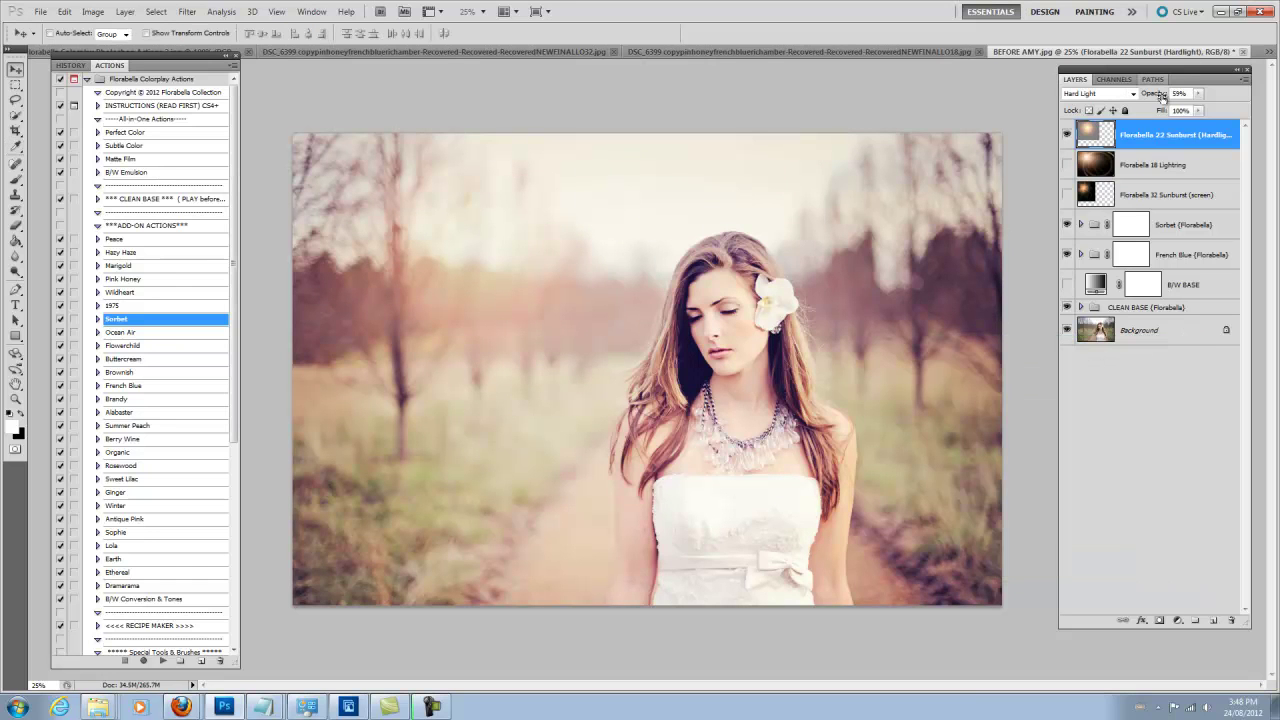
Step: Set the Florabella 22 Sunburst layer's opacity to 52%, then hide it and show the Florabella 18 Lightring layer instead
mouse_move(1148, 95)
left_mouse_down()
mouse_move(1166, 100)
mouse_move(1152, 110)
left_mouse_up()
left_click(1066, 134)
left_click(1065, 165)
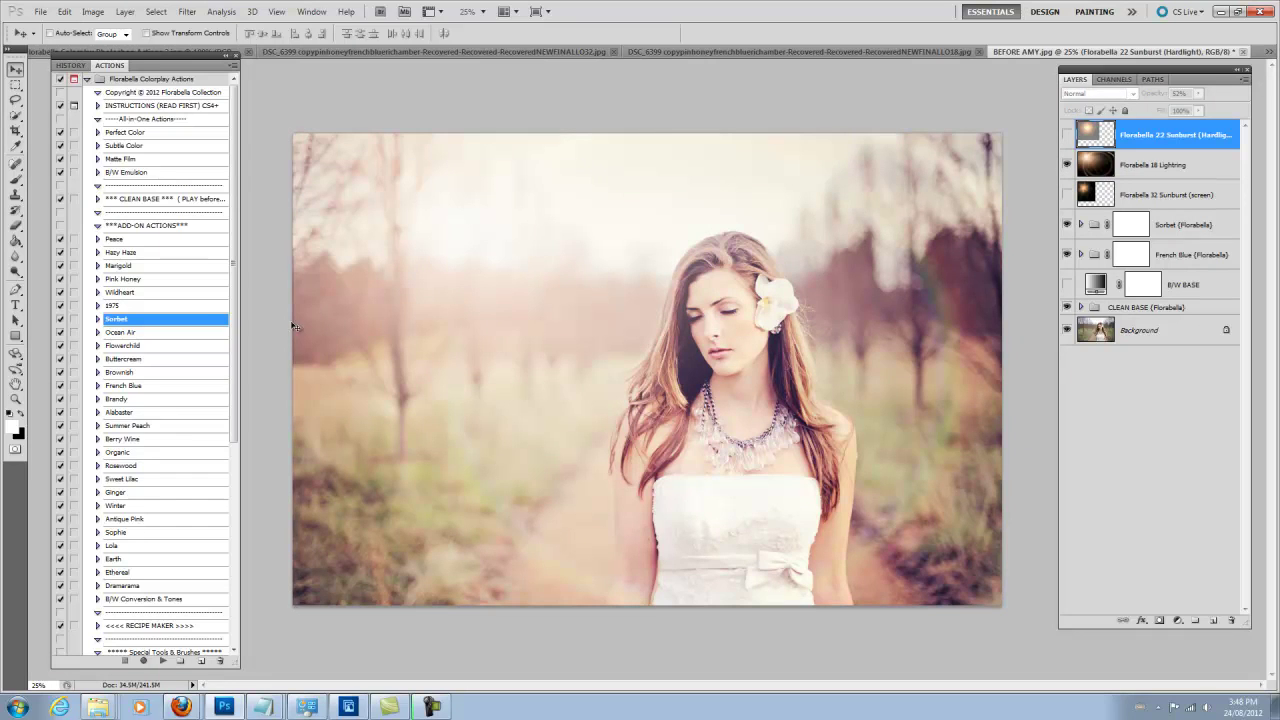
Step: Run the Blush Brush action twice to add two Blush Brush adjustment layers with black masks
left_click_drag(229, 323, 250, 523)
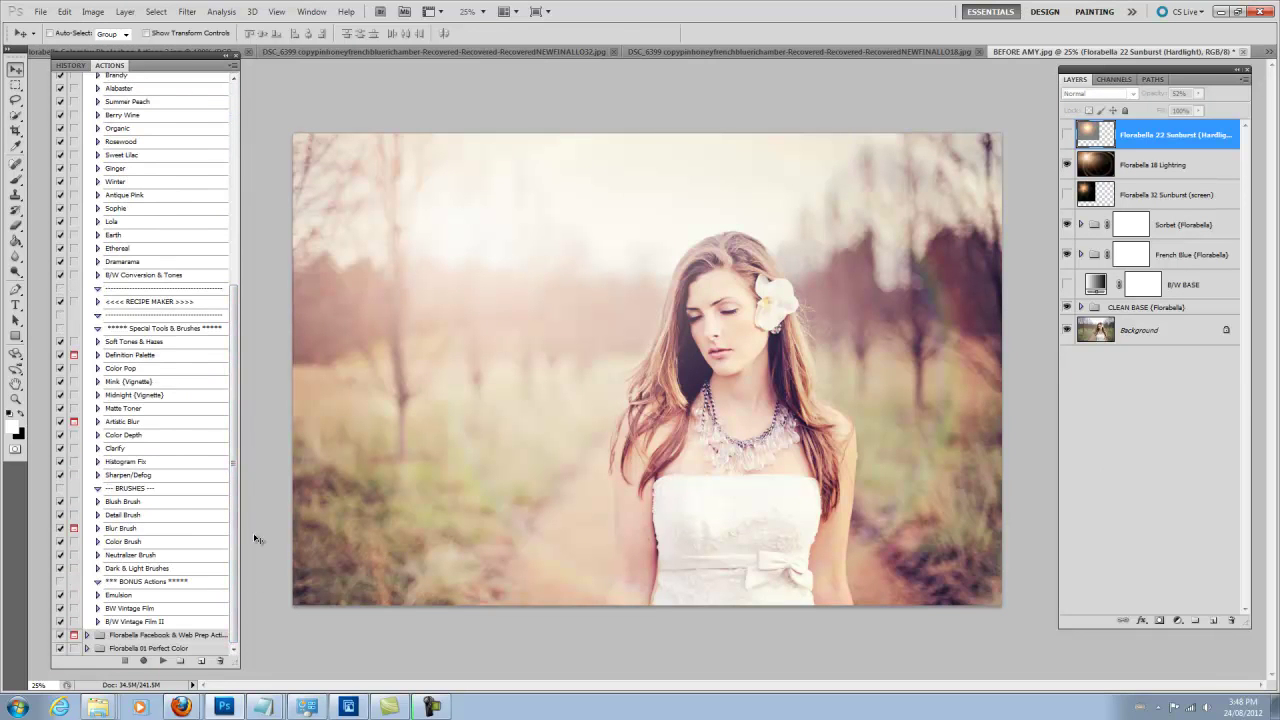
left_click(168, 503)
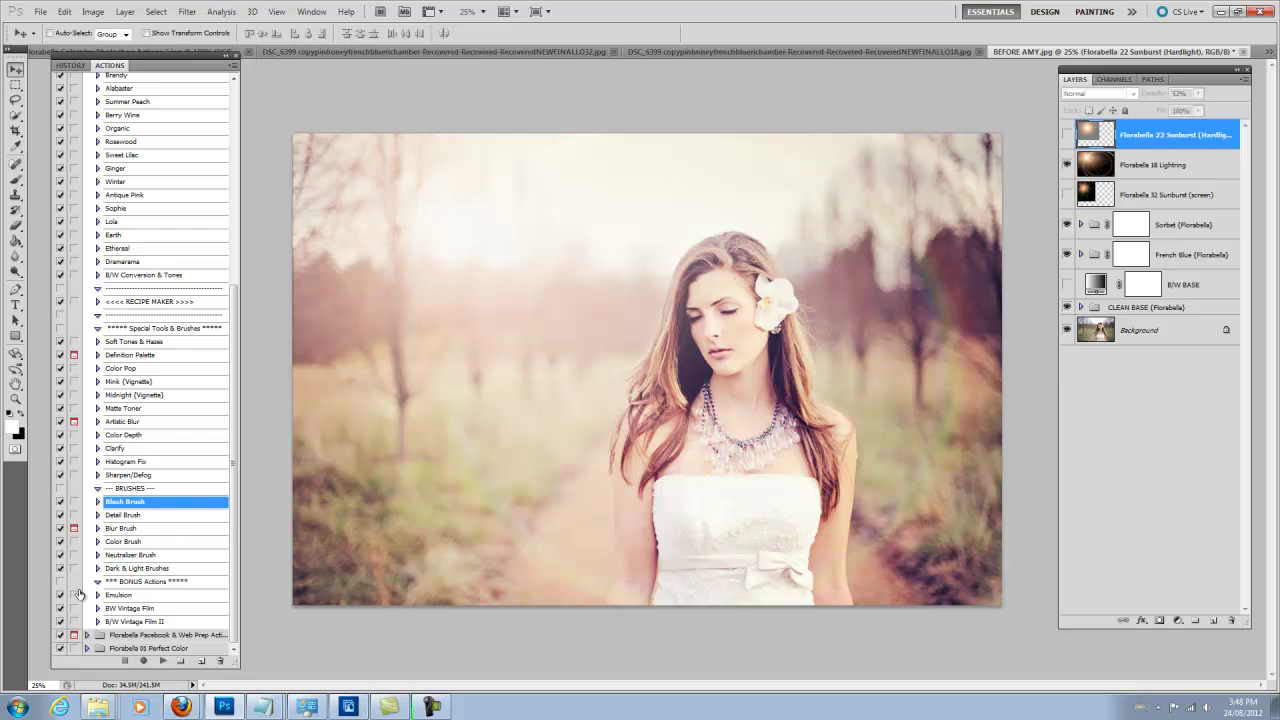
left_click(162, 661)
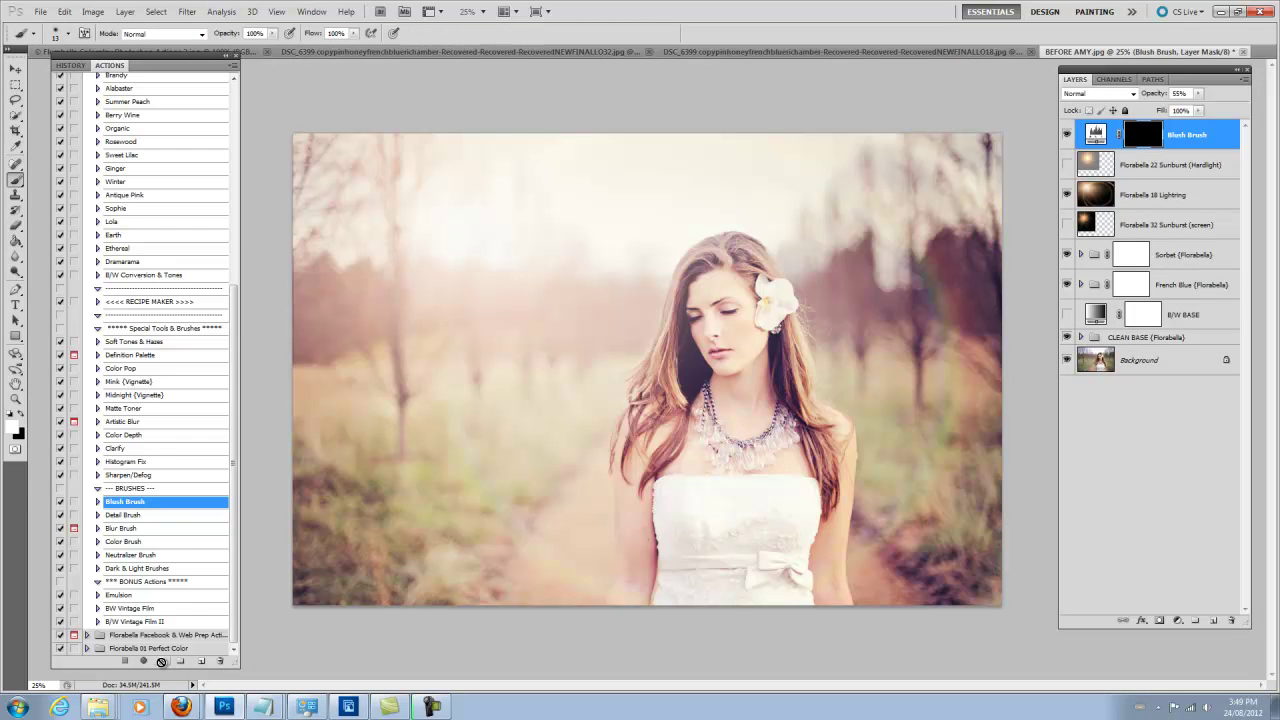
left_click(163, 661)
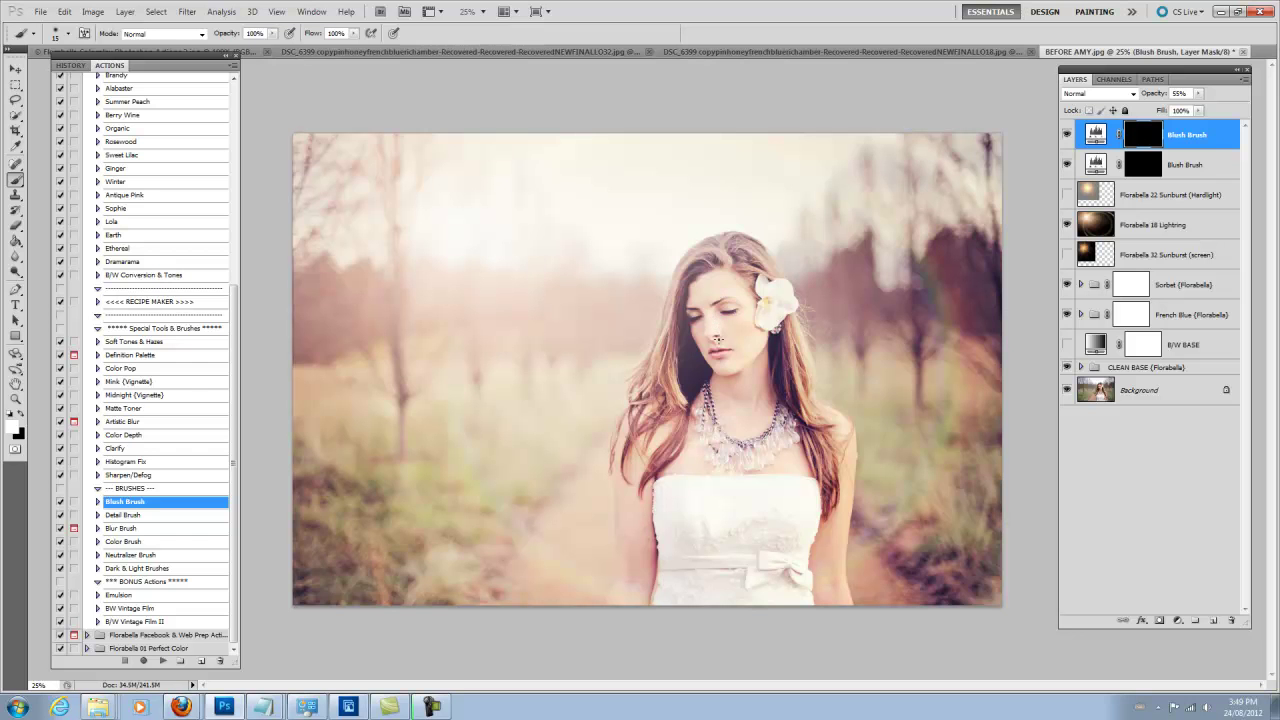
Step: Set the brush to size 125 and 78% opacity for painting on the bride's face
key("bracketright")
key("bracketright")
key("bracketright")
key("ctrl+plus")
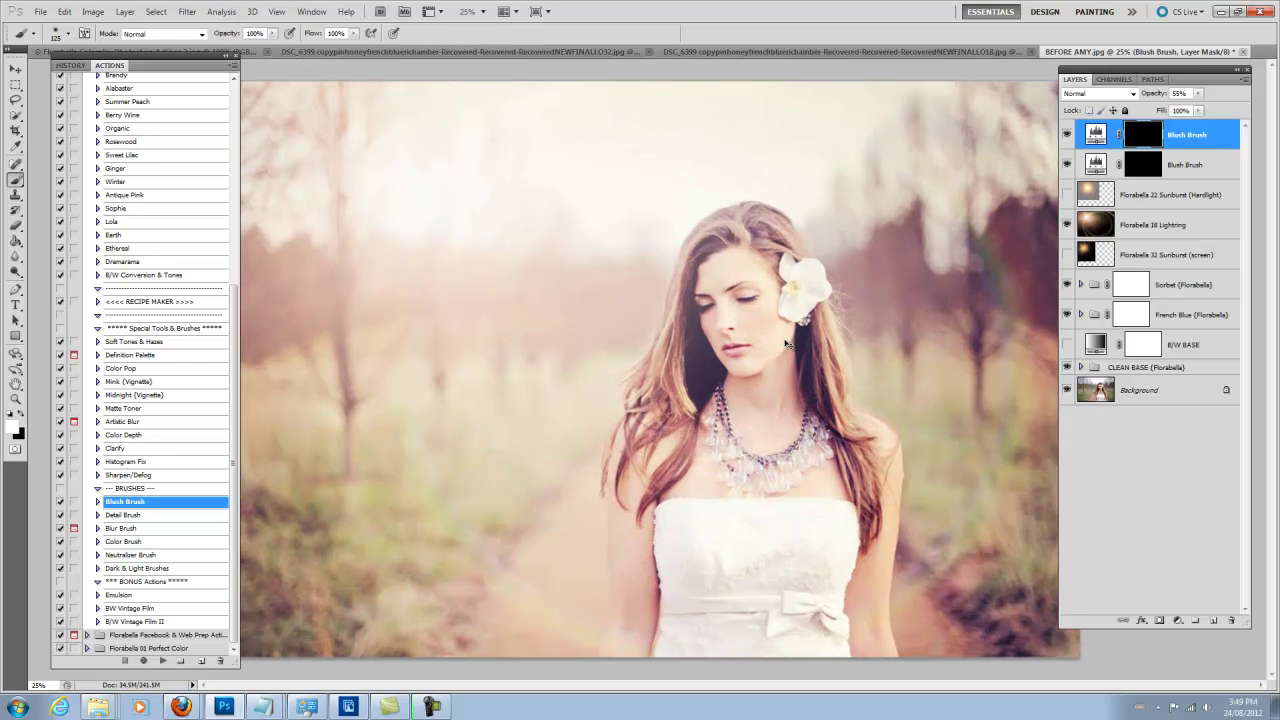
key("ctrl+plus")
key("ctrl+plus")
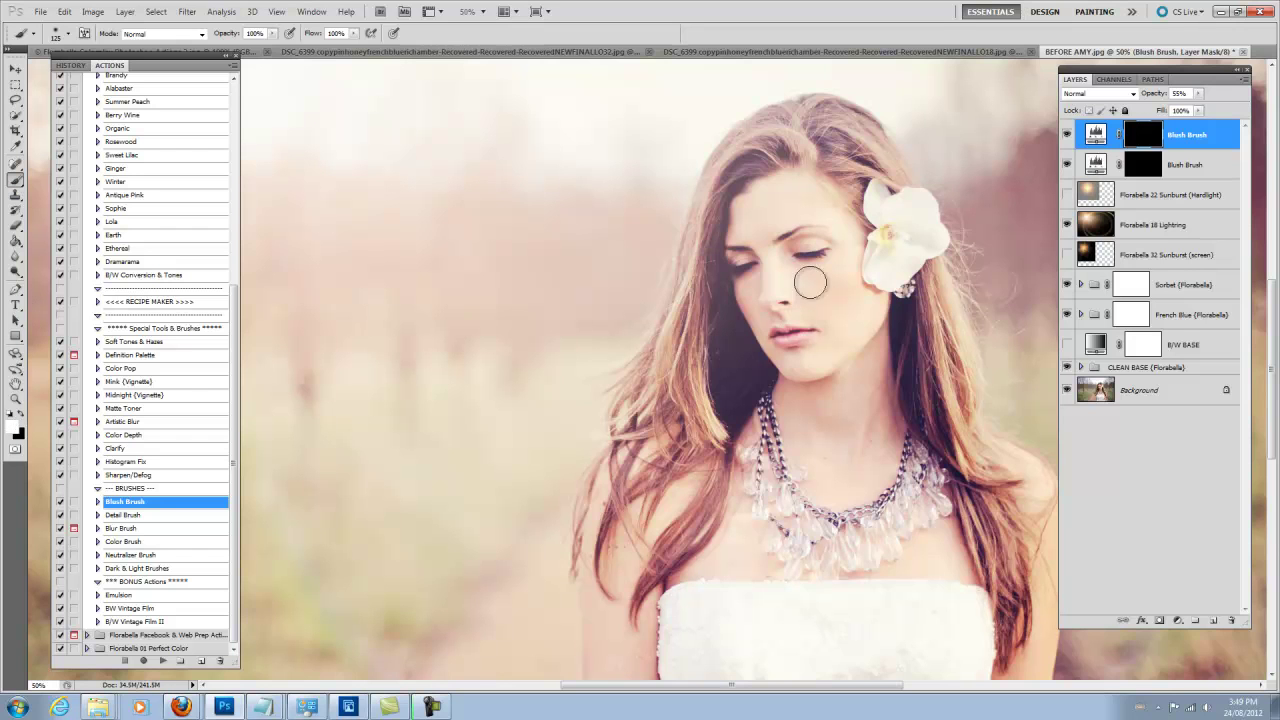
mouse_move(236, 34)
left_mouse_down()
mouse_move(204, 33)
mouse_move(236, 33)
mouse_move(229, 42)
left_mouse_up()
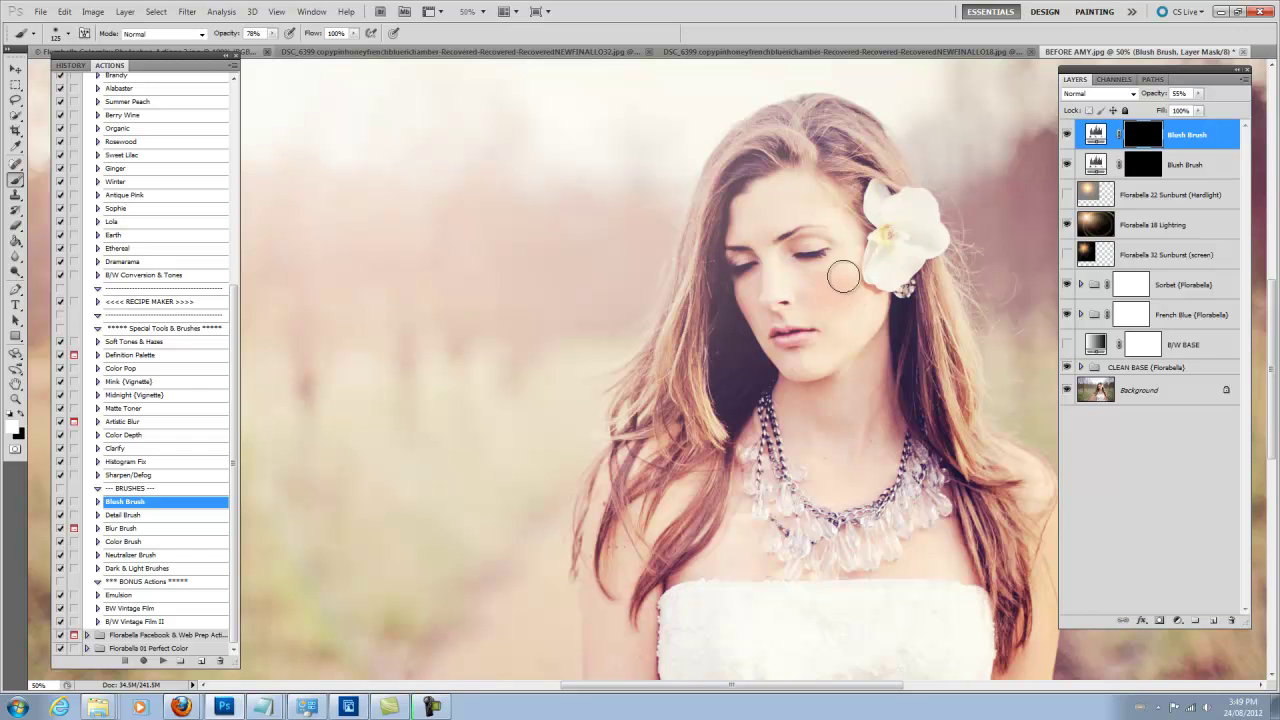
Step: Paint blush onto the bride's cheek on the upper Blush Brush layer's mask, with the brush size raised to 150
left_click_drag(825, 293, 828, 290)
key("bracketleft")
key("bracketleft")
key("bracketright")
key("bracketright")
key("bracketright")
left_click_drag(846, 278, 840, 283)
left_click(23, 419)
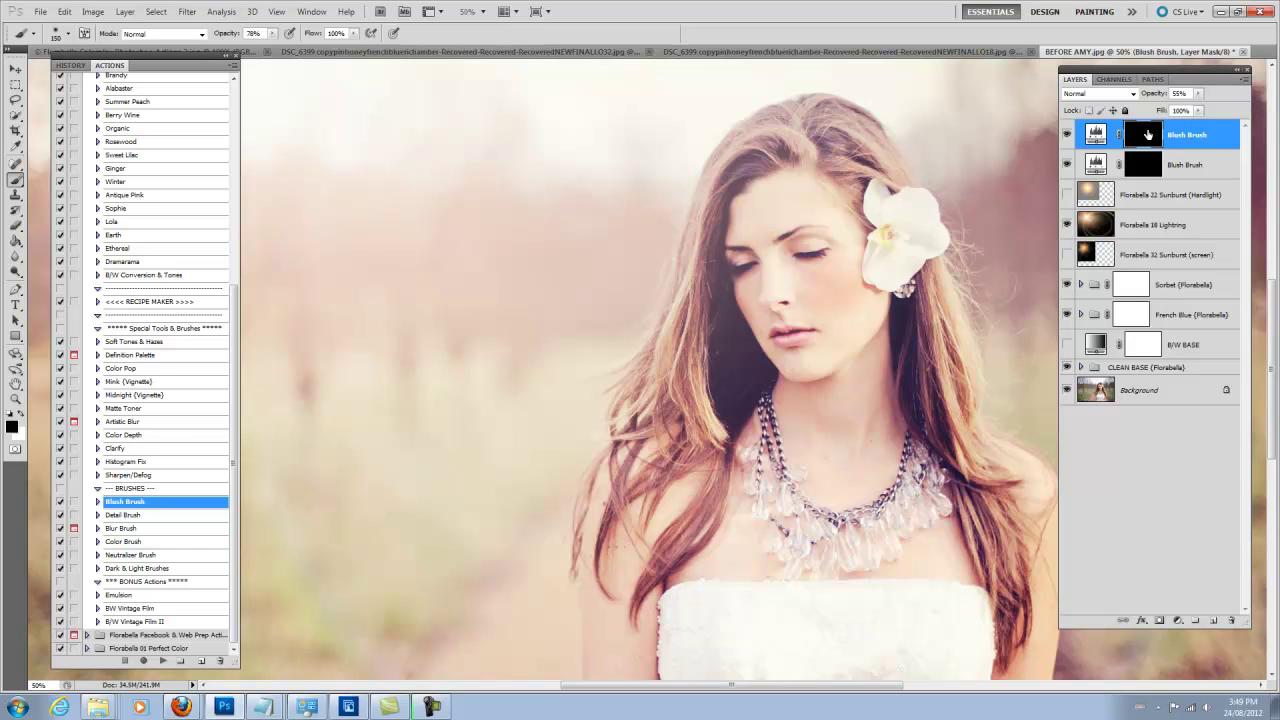
key("x")
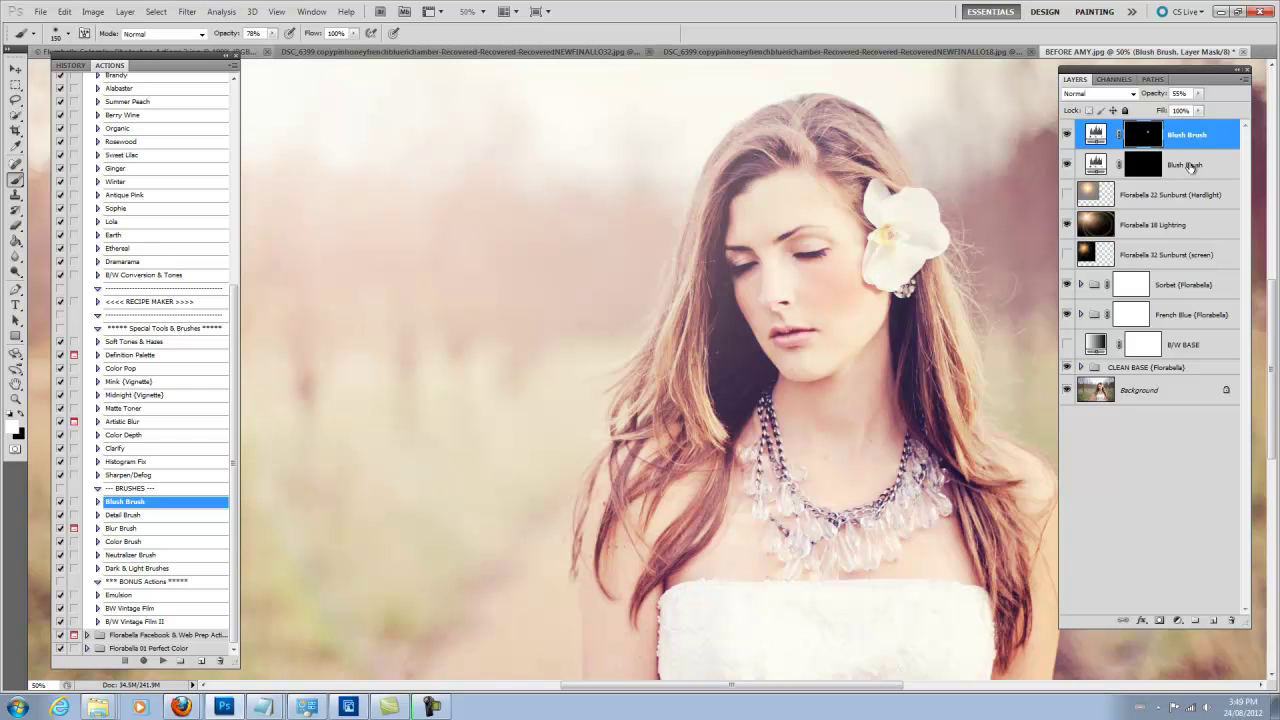
Step: Paint over the bride's lips on the lower Blush Brush layer's mask with a size 60 brush
left_click(1143, 168)
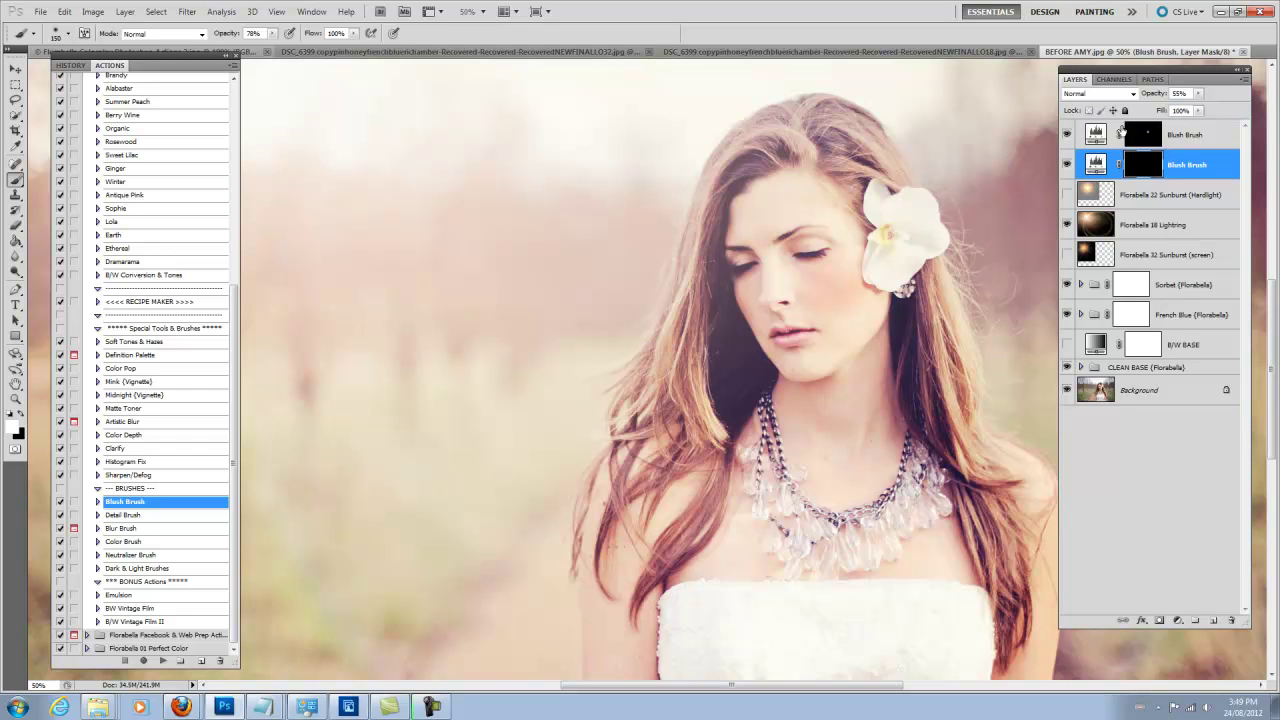
left_click_drag(806, 343, 816, 338)
key("x")
key("x")
key("x")
key("x")
key("bracketleft")
key("bracketleft")
key("bracketleft")
left_click_drag(783, 342, 794, 340)
Step: Paint the lips again at 100% brush opacity and set the lower Blush Brush layer's opacity to 49%
left_click_drag(222, 36, 237, 36)
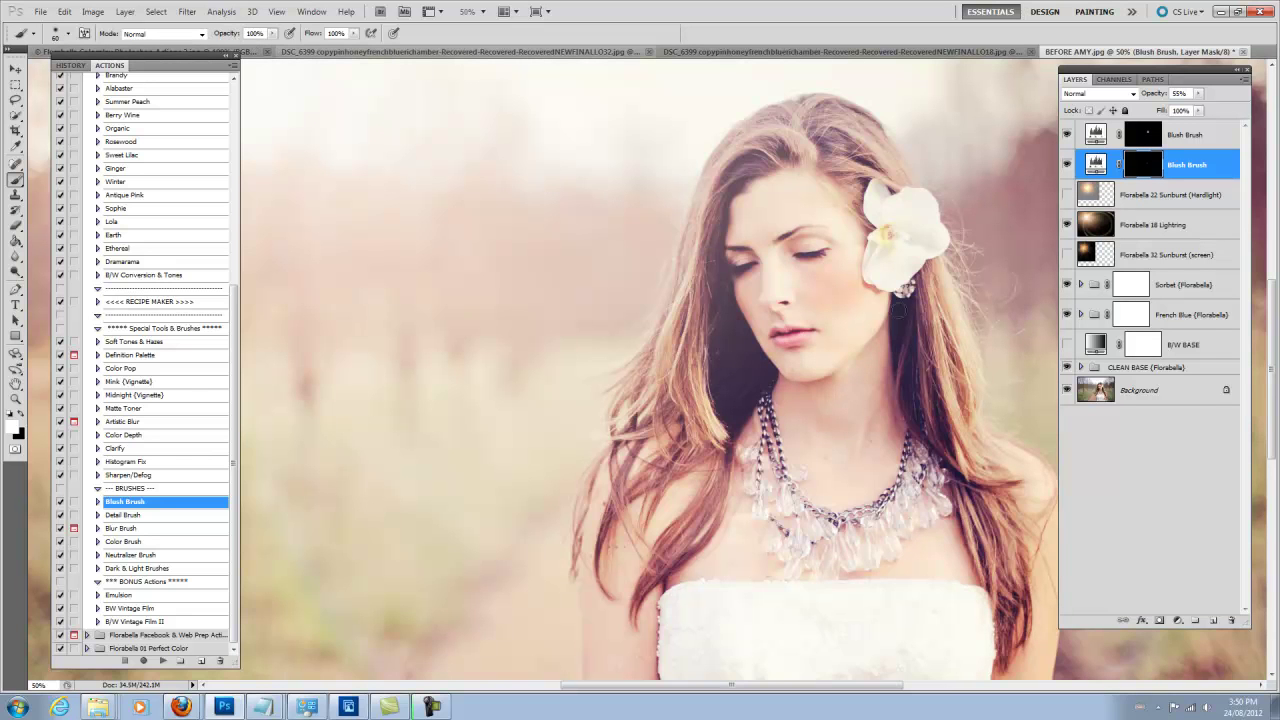
left_click_drag(811, 331, 795, 338)
mouse_move(1152, 93)
left_mouse_down()
mouse_move(1062, 85)
mouse_move(1093, 88)
left_mouse_up()
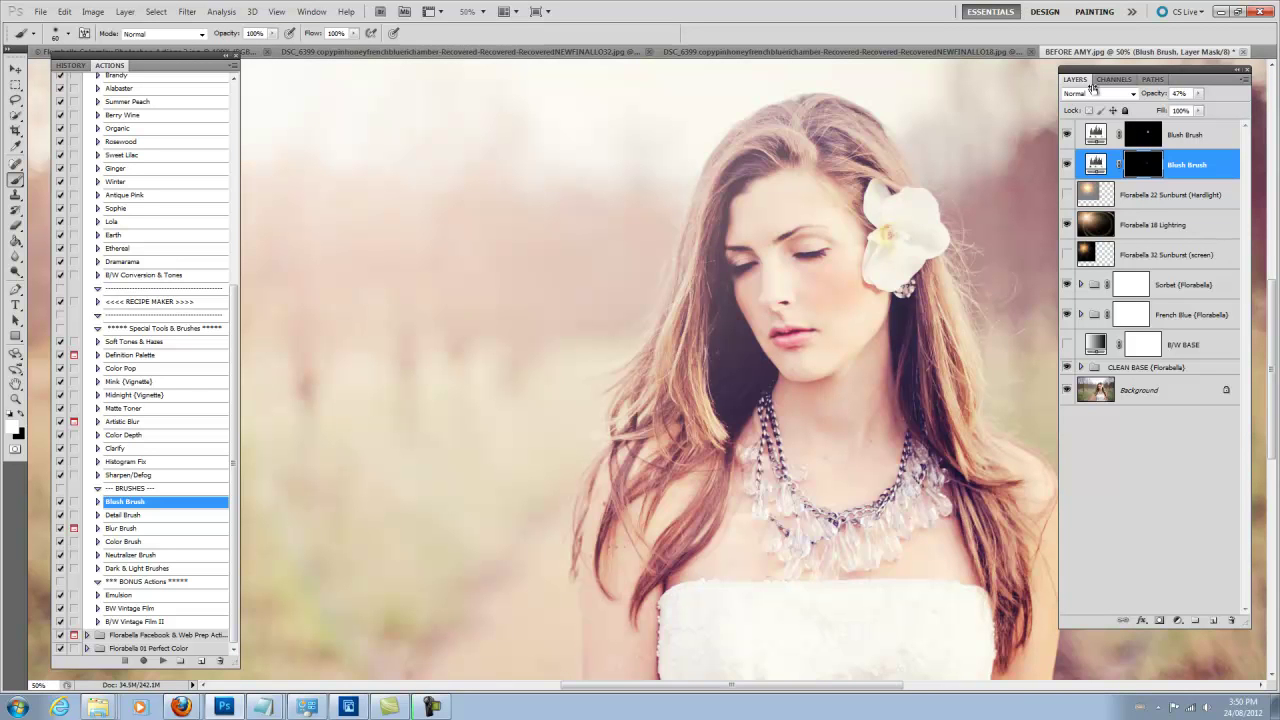
key("ctrl+minus")
key("ctrl+minus")
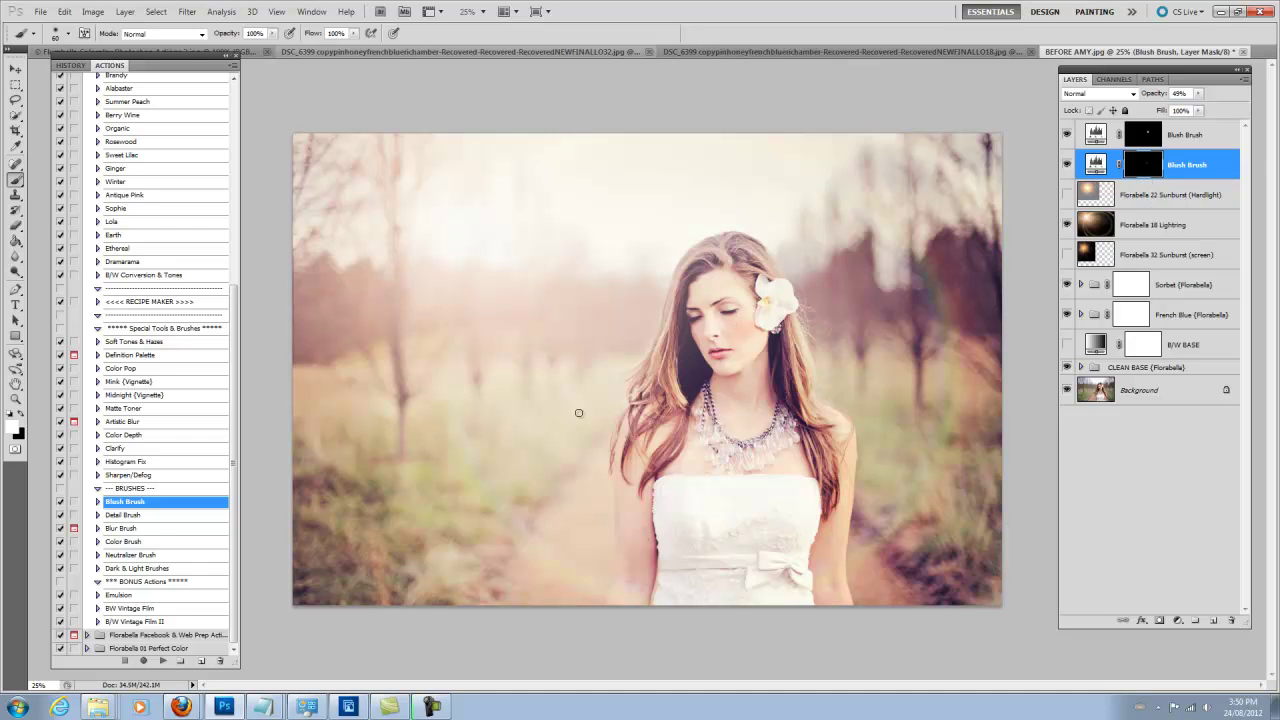
Step: Look through the Florabella action list from Detail Brush upwards and compare the edited portrait with the original Background layer
left_click(157, 518)
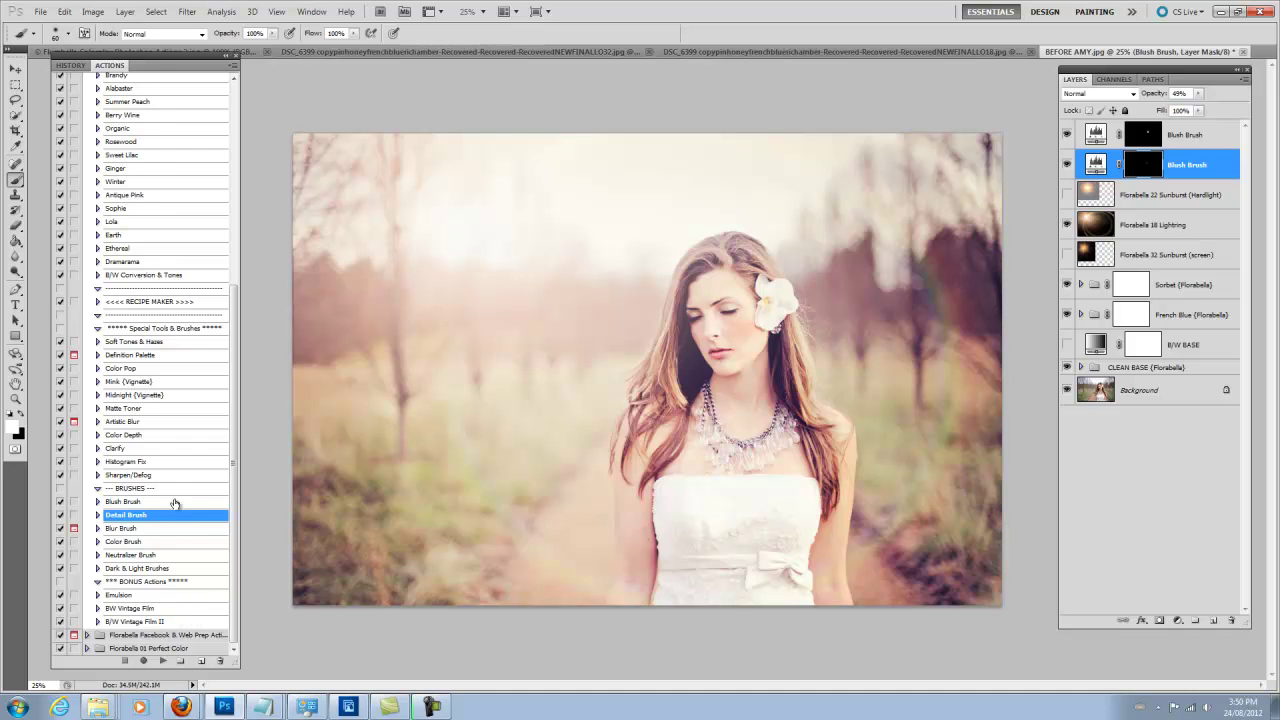
scroll(180, 480, "up", 1)
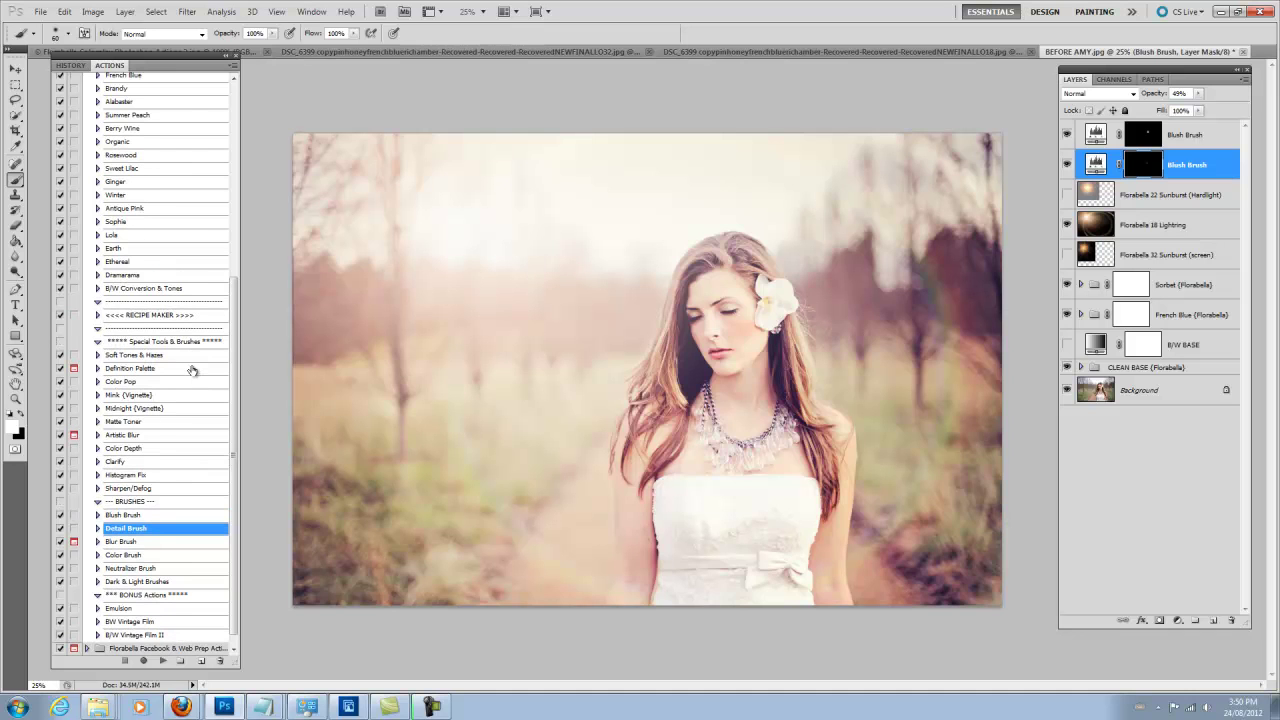
scroll(216, 469, "up", 2)
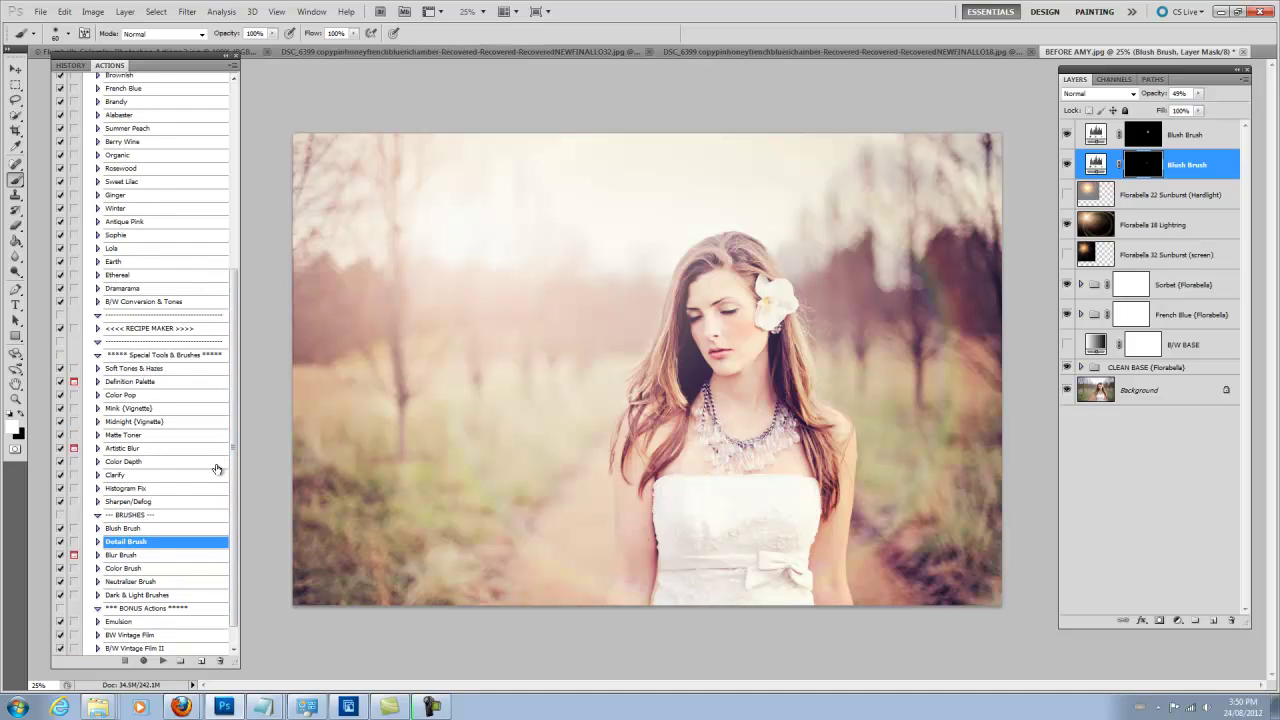
scroll(216, 469, "up", 20)
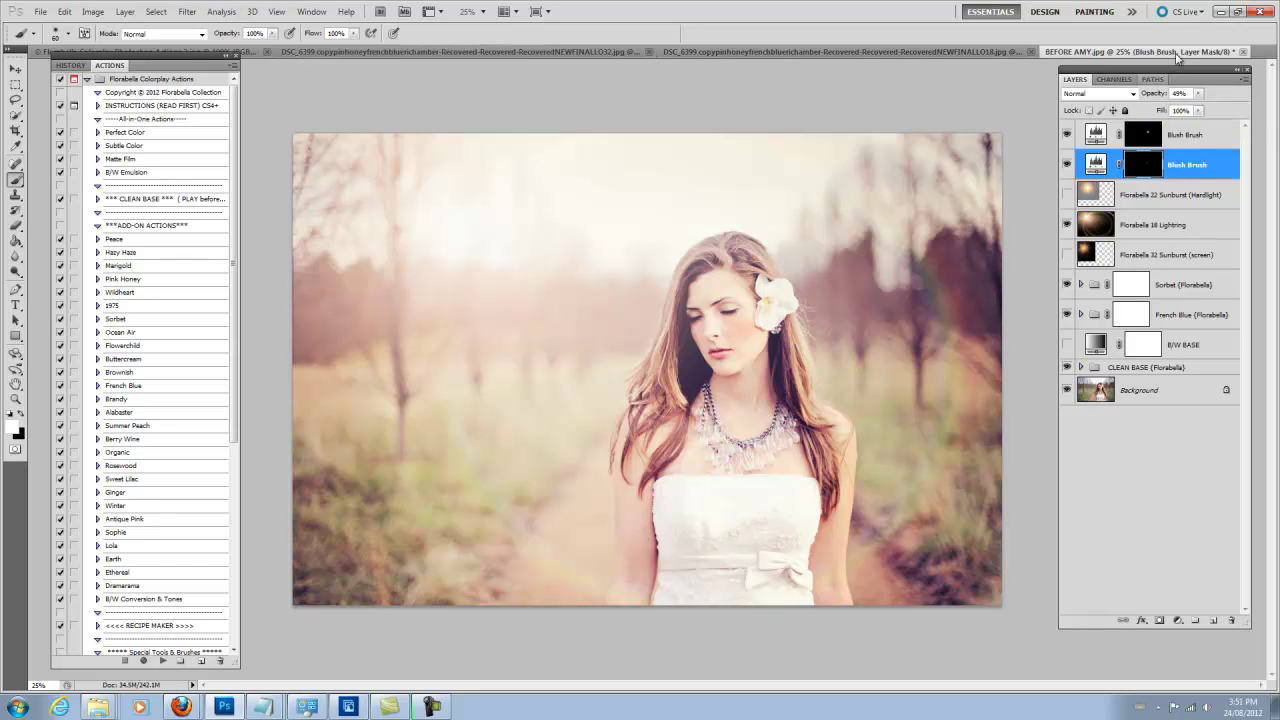
left_click(1067, 392, "alt")
left_click(1067, 392, "alt")
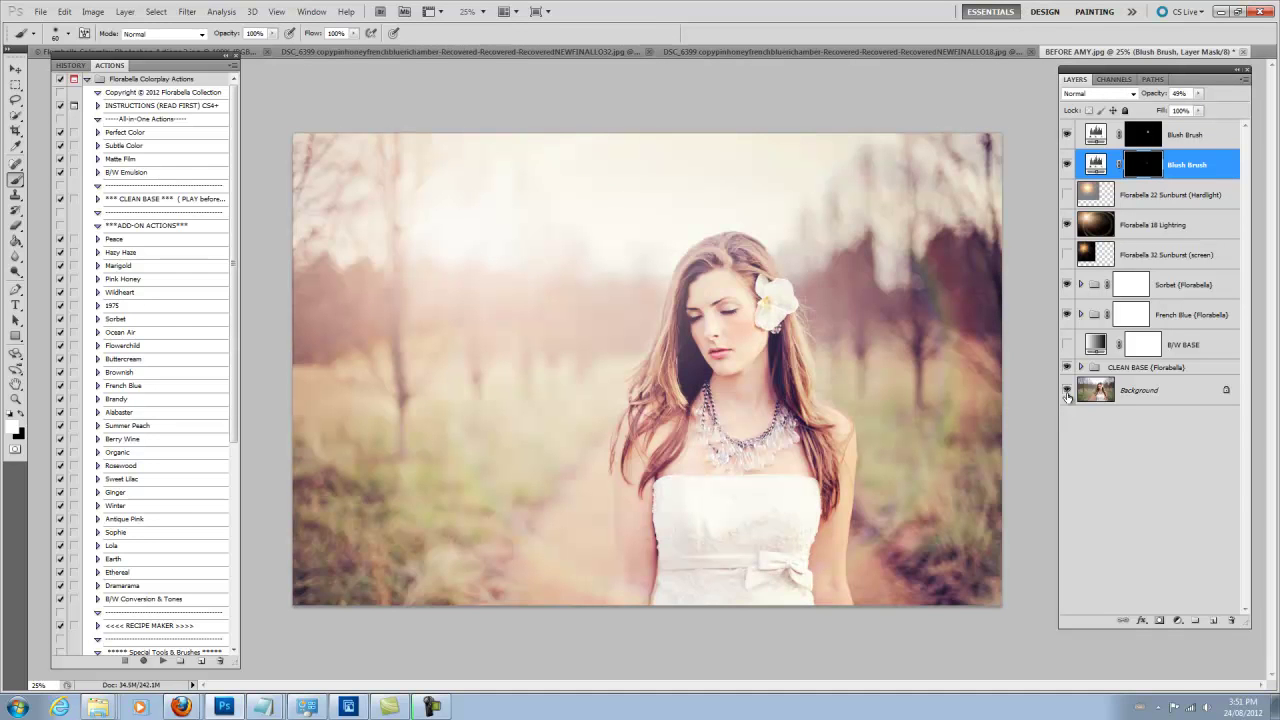